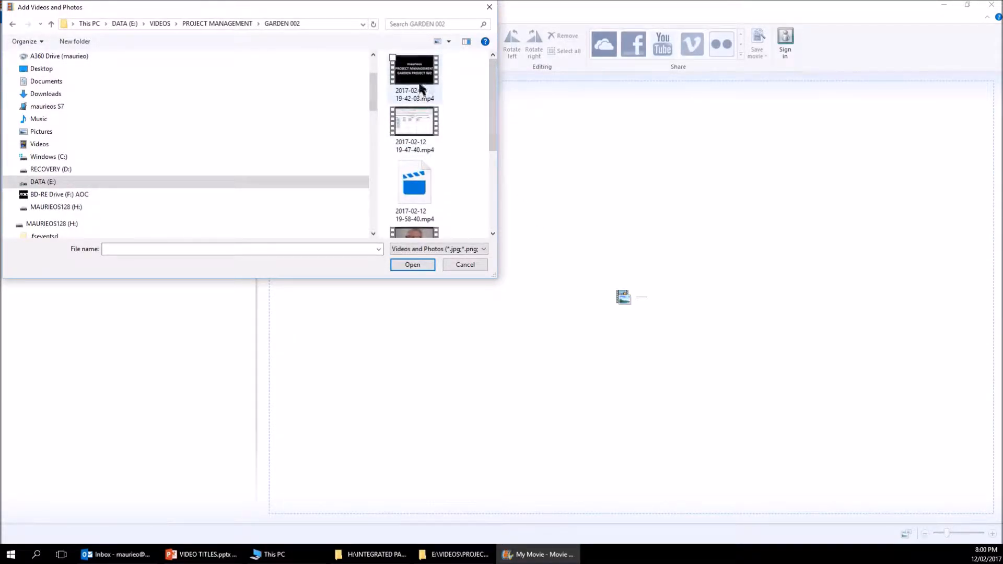
{"action": "double_click", "coordinate": [418, 84]}
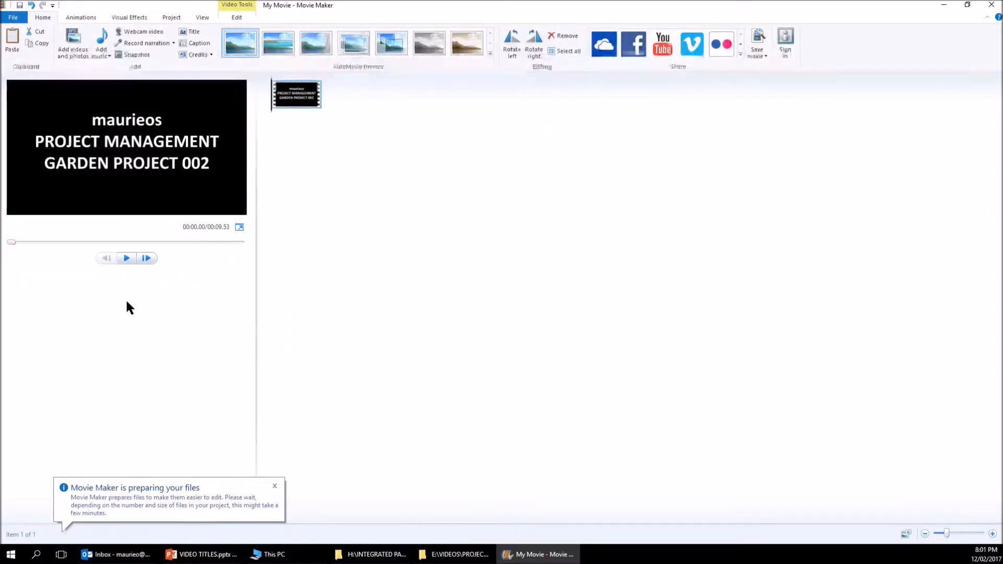
{"action": "left_click", "coordinate": [126, 257]}
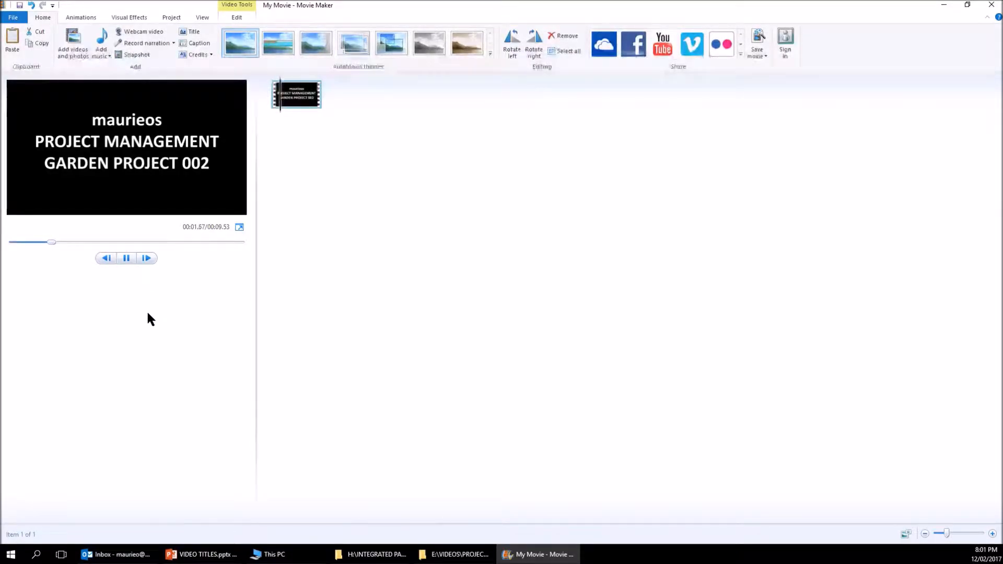
{"action": "left_click", "coordinate": [126, 258]}
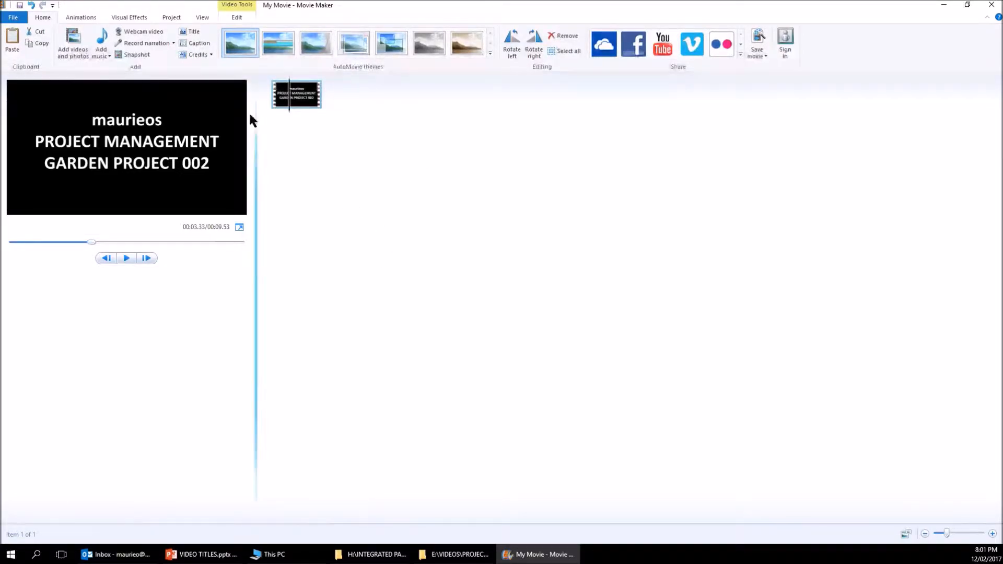
Add the music file CANSOUND (mp3cut.net) (5) at the very start of the movie
{"action": "left_click", "coordinate": [100, 47]}
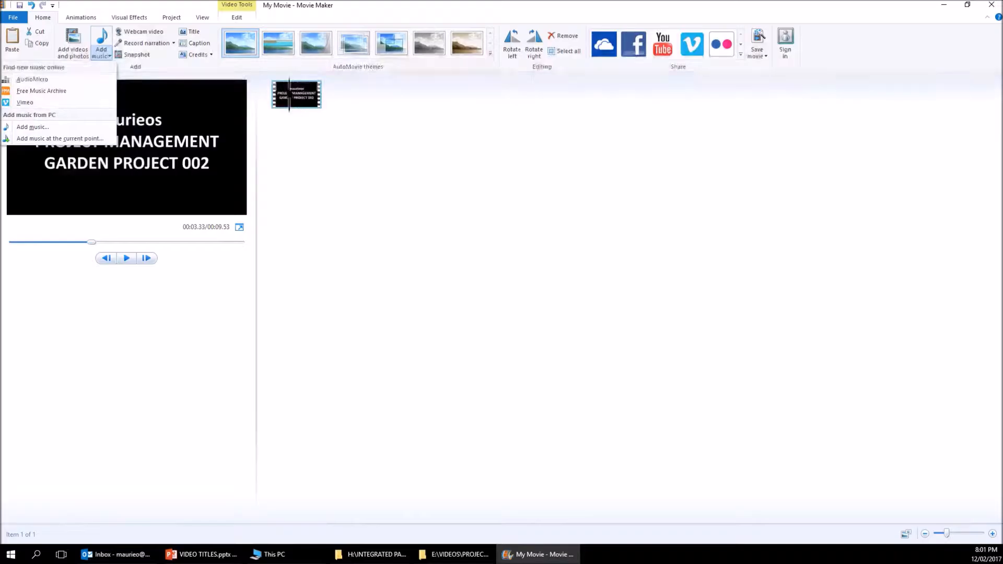
{"action": "left_click", "coordinate": [270, 96]}
{"action": "left_click", "coordinate": [265, 110]}
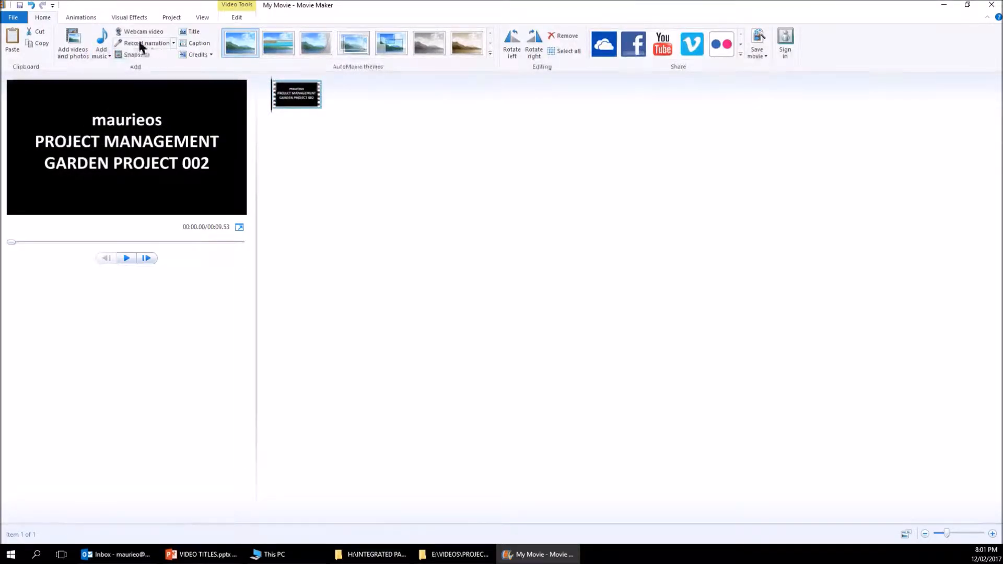
{"action": "left_click", "coordinate": [102, 54]}
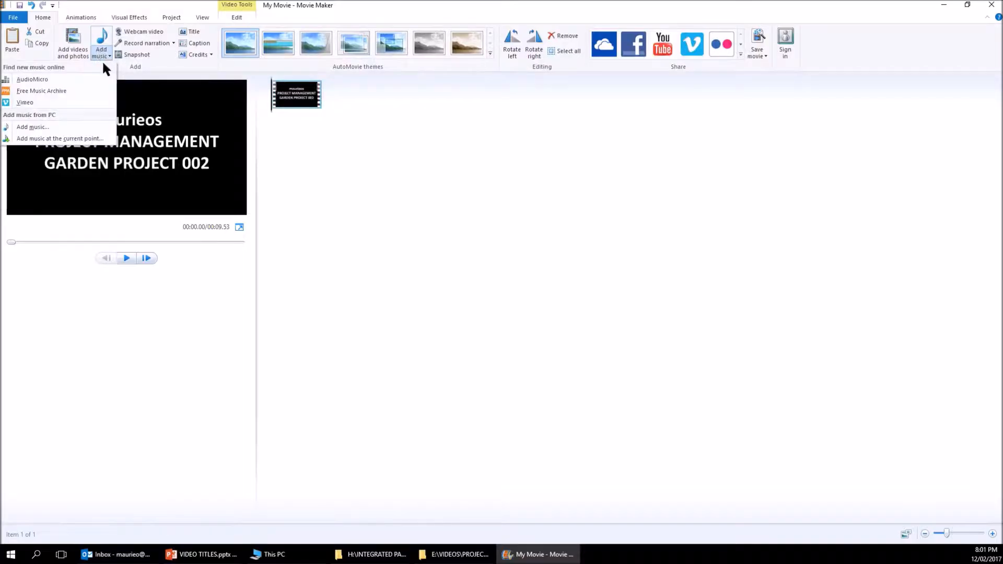
{"action": "left_click", "coordinate": [44, 140]}
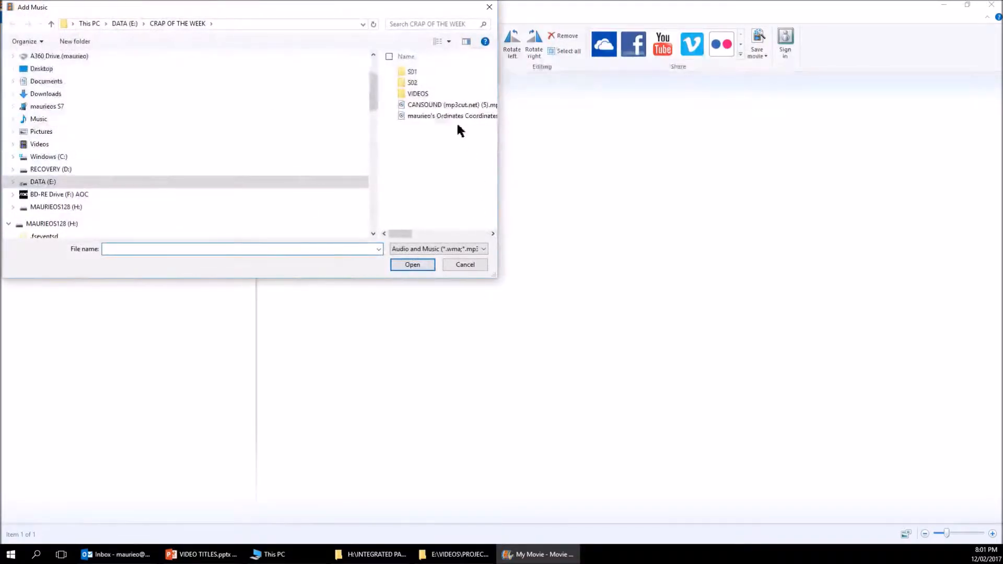
{"action": "double_click", "coordinate": [435, 106]}
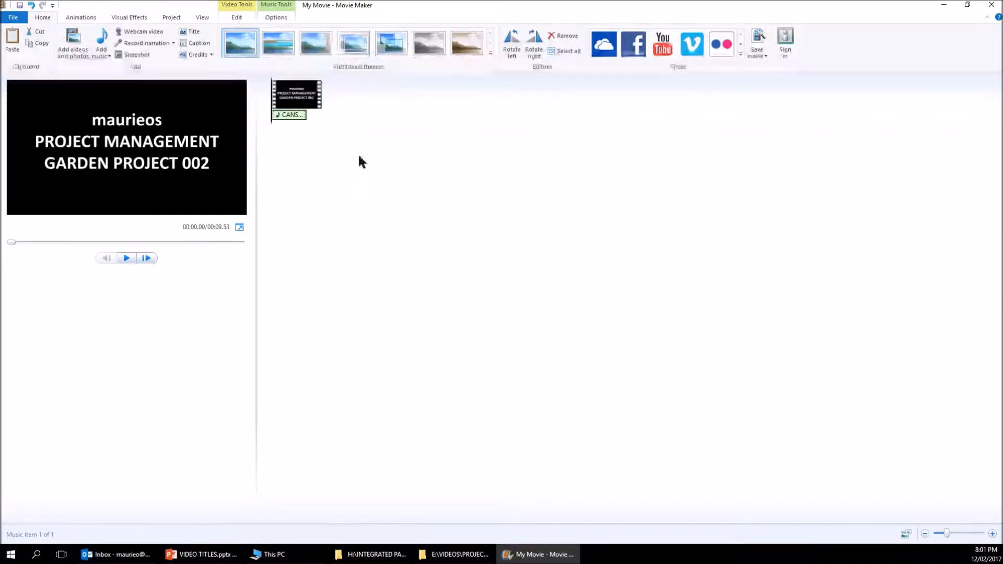
Trim the title clip to an end point of 6.61 s to match the music, and play the movie from the start
{"action": "double_click", "coordinate": [294, 119]}
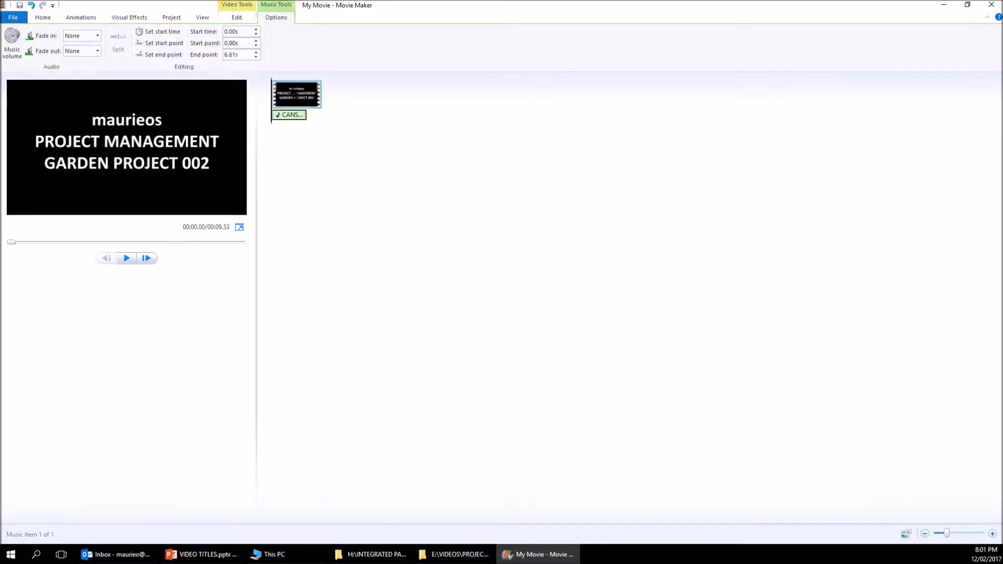
{"action": "left_click", "coordinate": [294, 101]}
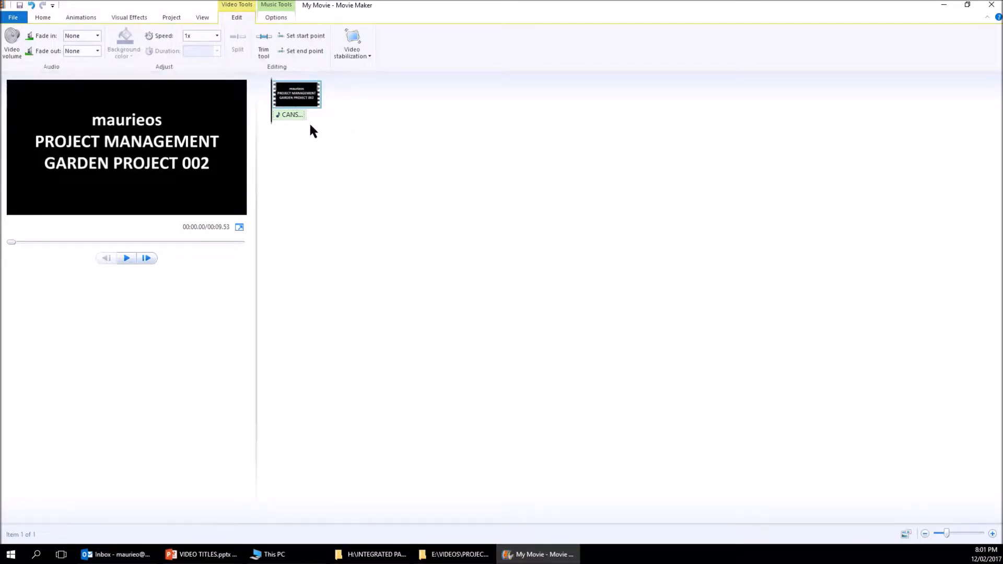
{"action": "left_click", "coordinate": [263, 41]}
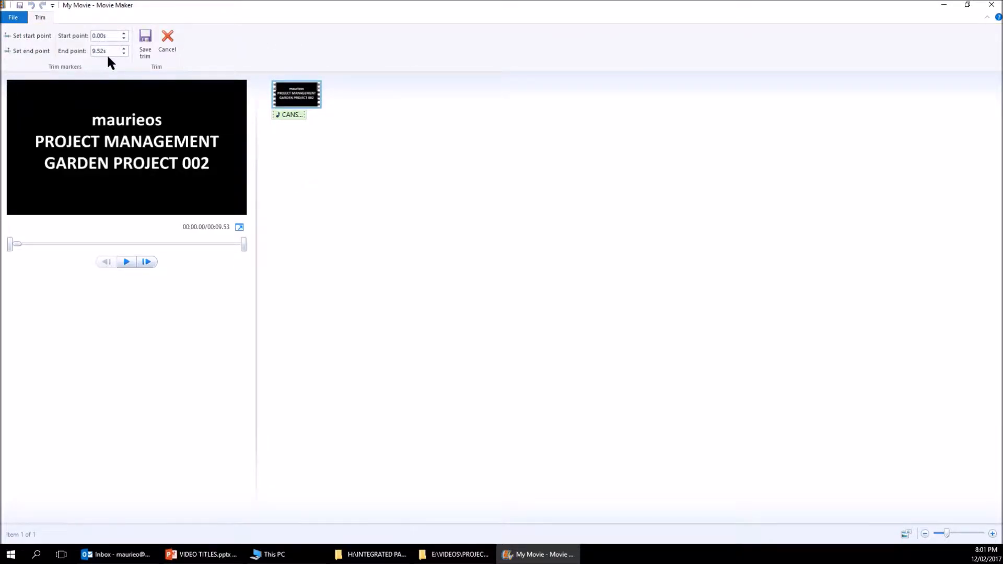
{"action": "left_click", "coordinate": [93, 51]}
{"action": "type", "text": "6.61"}
{"action": "left_click", "coordinate": [146, 39]}
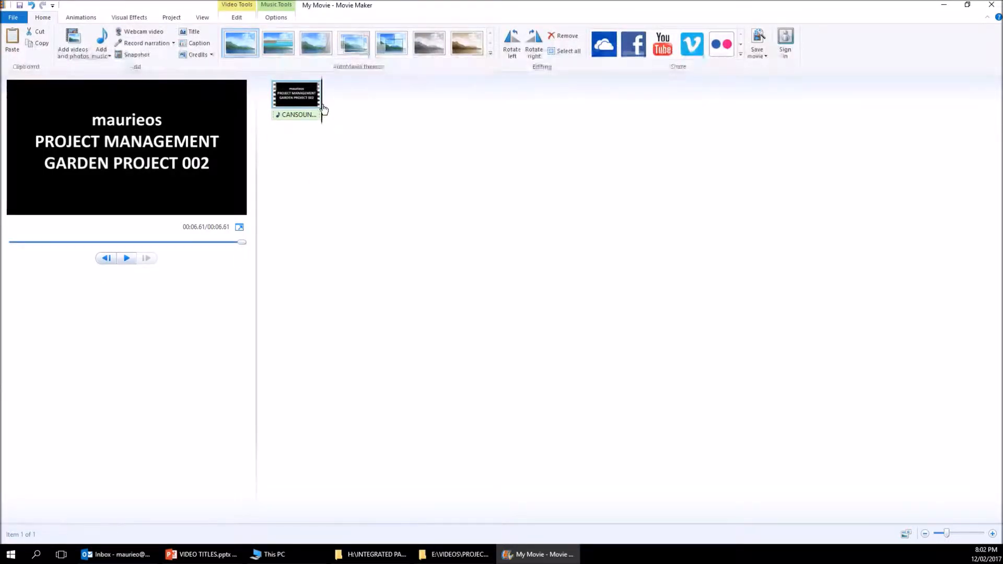
{"action": "left_click", "coordinate": [263, 123]}
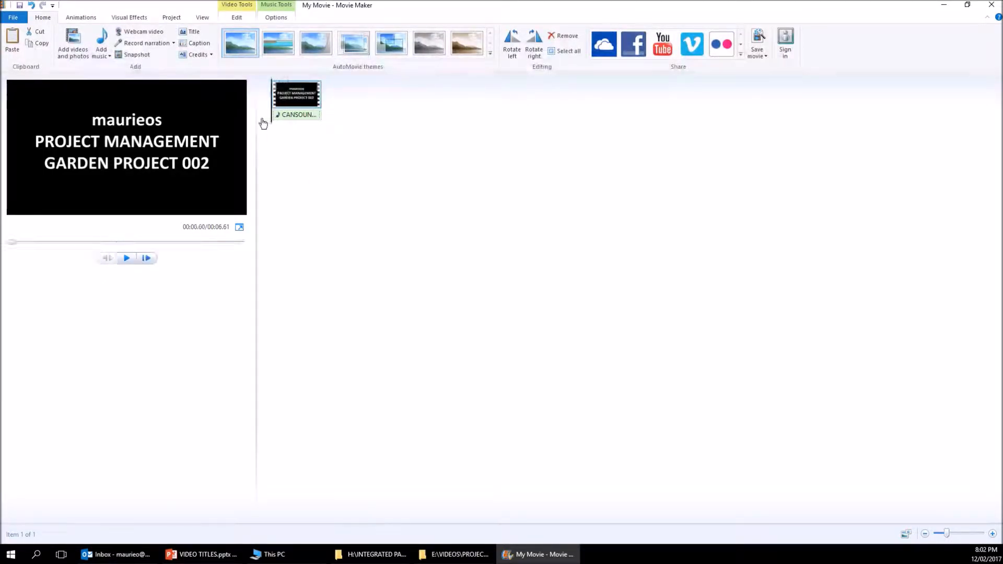
{"action": "left_click", "coordinate": [126, 258]}
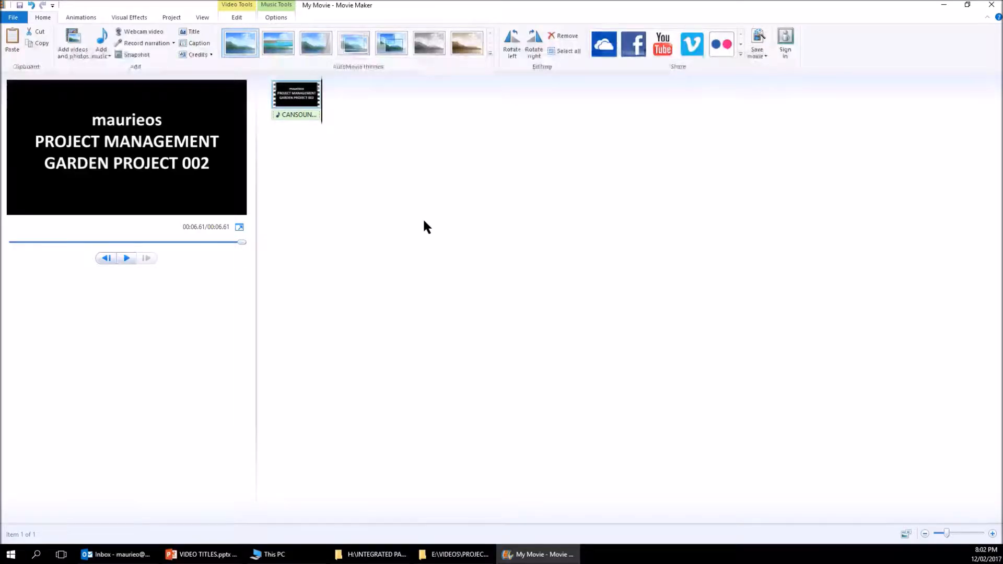
Add the video 20170212_190732.mp4 from the GARDEN 002 folder after the title clip
{"action": "left_click", "coordinate": [68, 33]}
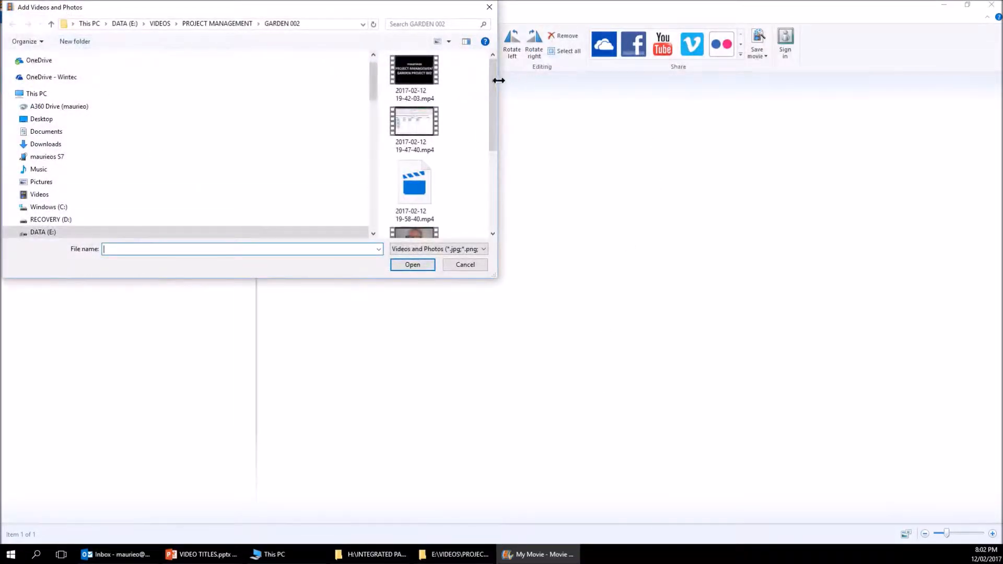
{"action": "left_click_drag", "start_coordinate": [494, 90], "coordinate": [494, 167]}
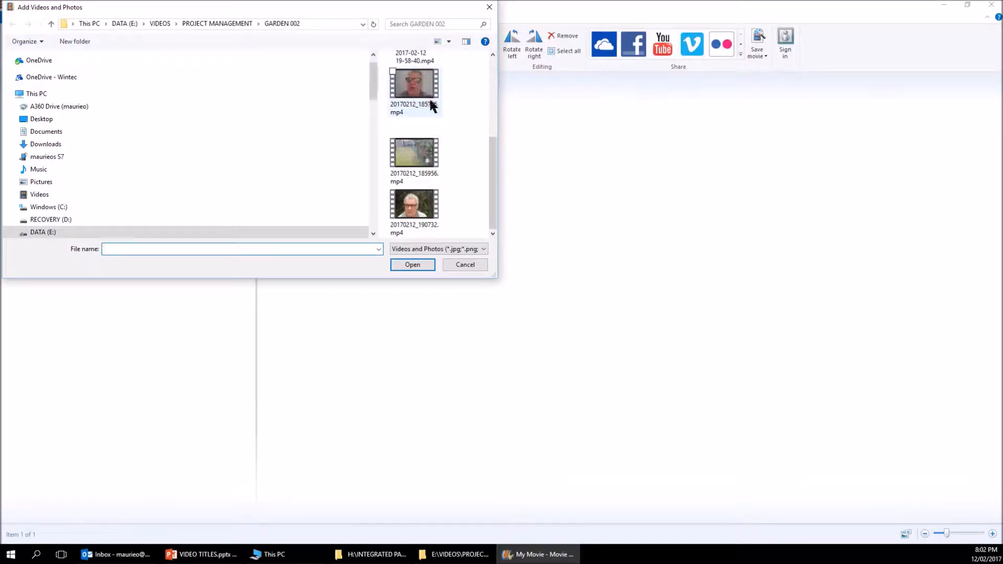
{"action": "left_click_drag", "start_coordinate": [491, 159], "coordinate": [488, 141]}
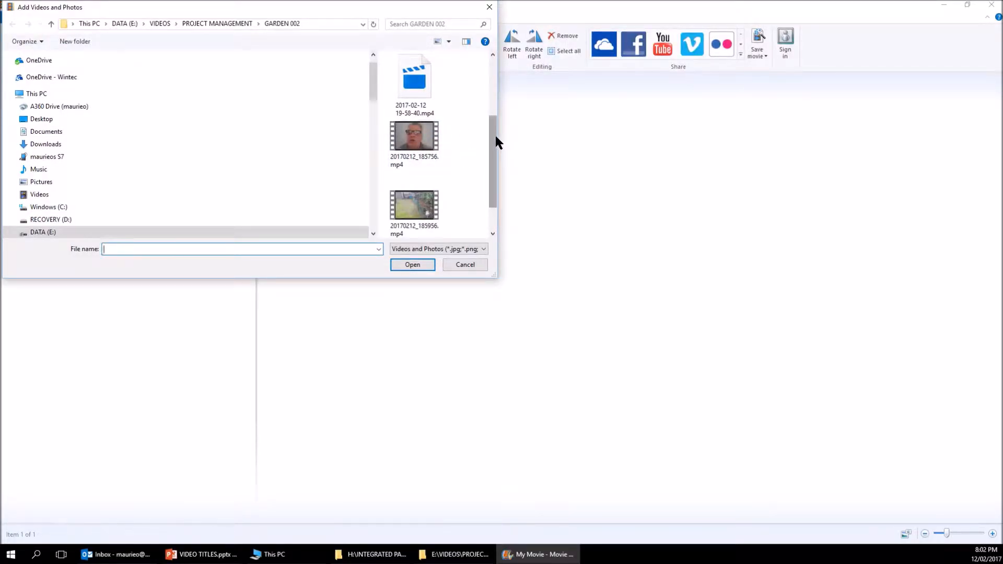
{"action": "left_click_drag", "start_coordinate": [493, 141], "coordinate": [503, 182]}
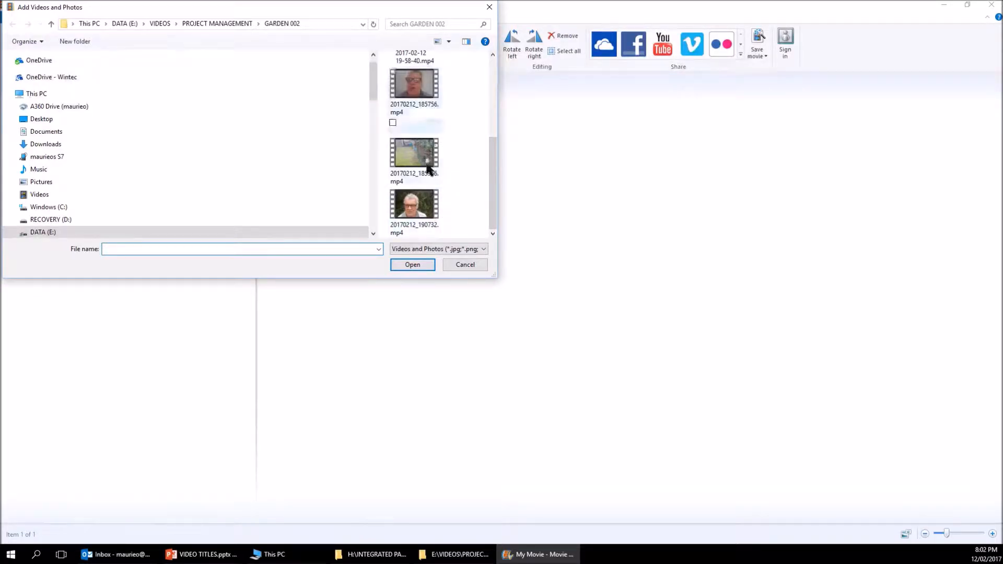
{"action": "double_click", "coordinate": [422, 201]}
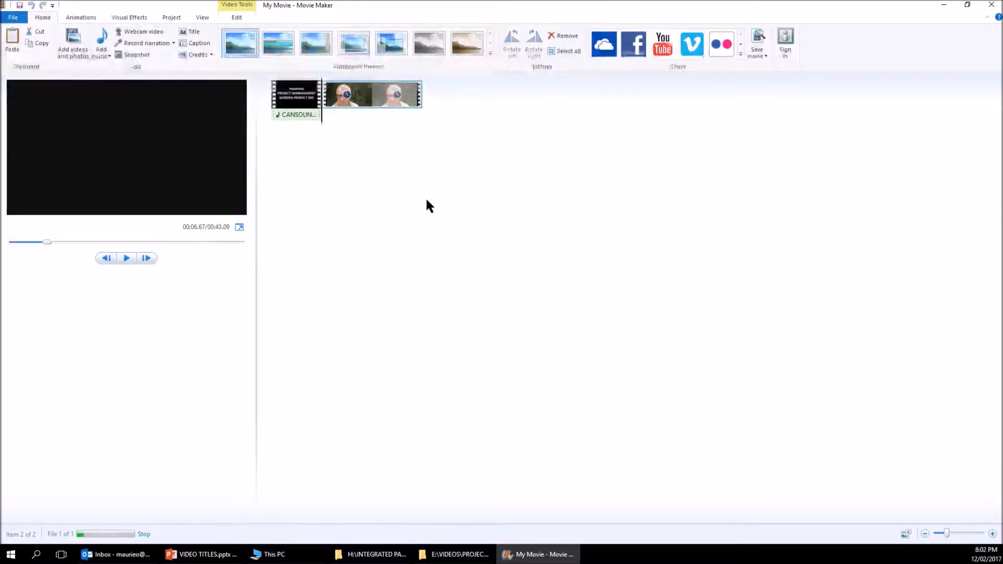
Preview the movie from near the end of the title clip into the second clip to find where speech should start
{"action": "left_click", "coordinate": [310, 116]}
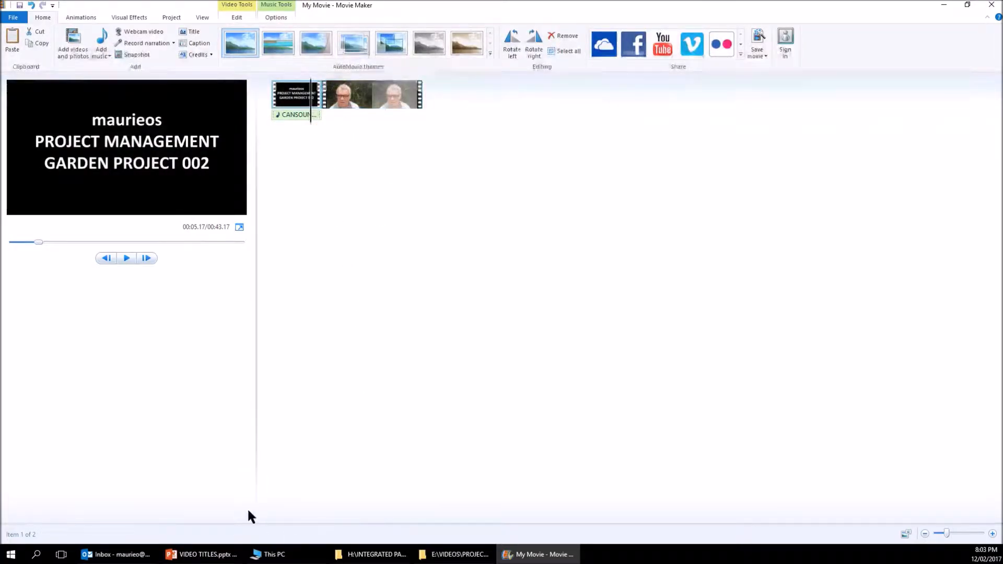
{"action": "left_click", "coordinate": [127, 258]}
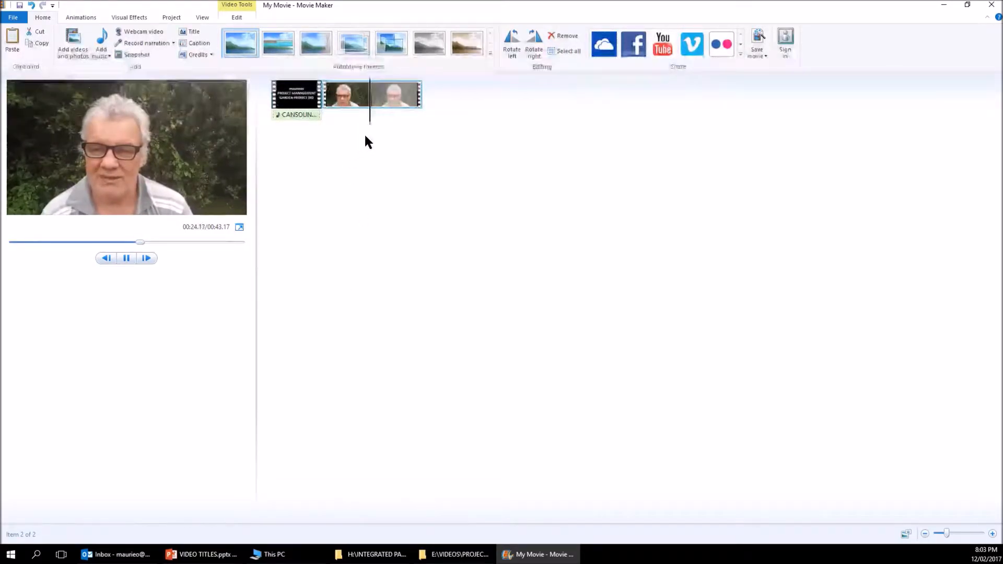
{"action": "left_click", "coordinate": [373, 120]}
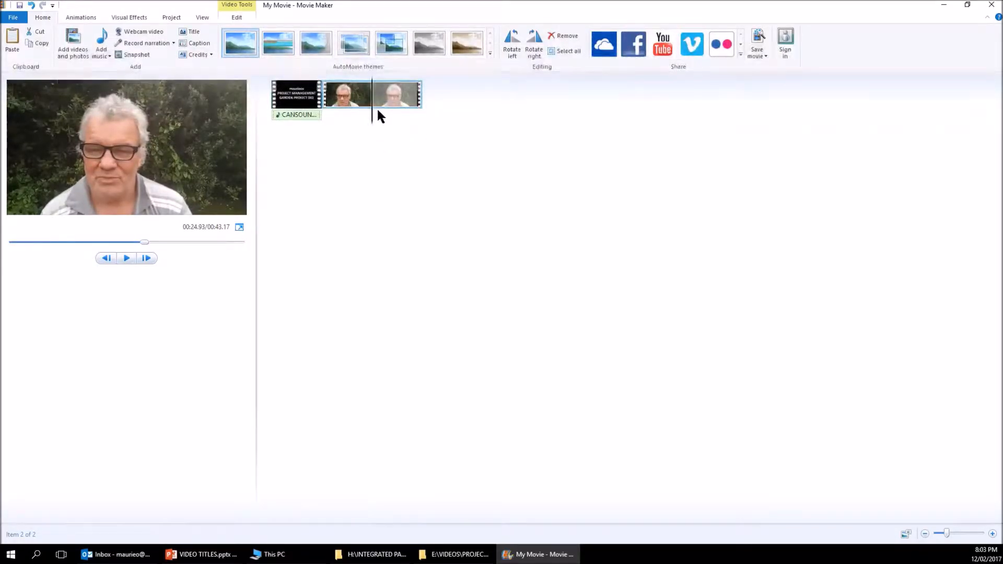
{"action": "left_click_drag", "start_coordinate": [373, 123], "coordinate": [313, 135]}
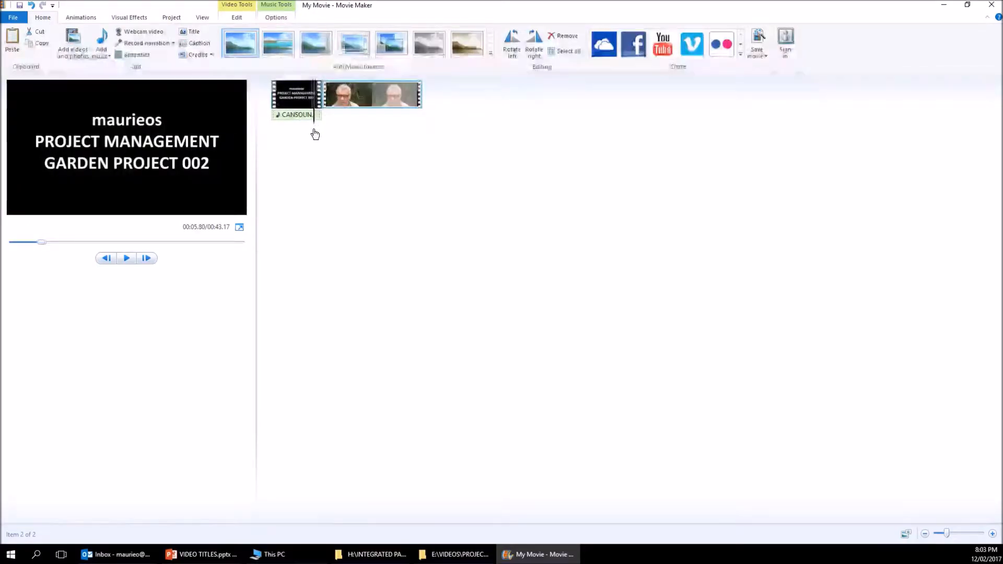
Trim the second clip to a start point of 8 s and save the trim
{"action": "left_click", "coordinate": [367, 107]}
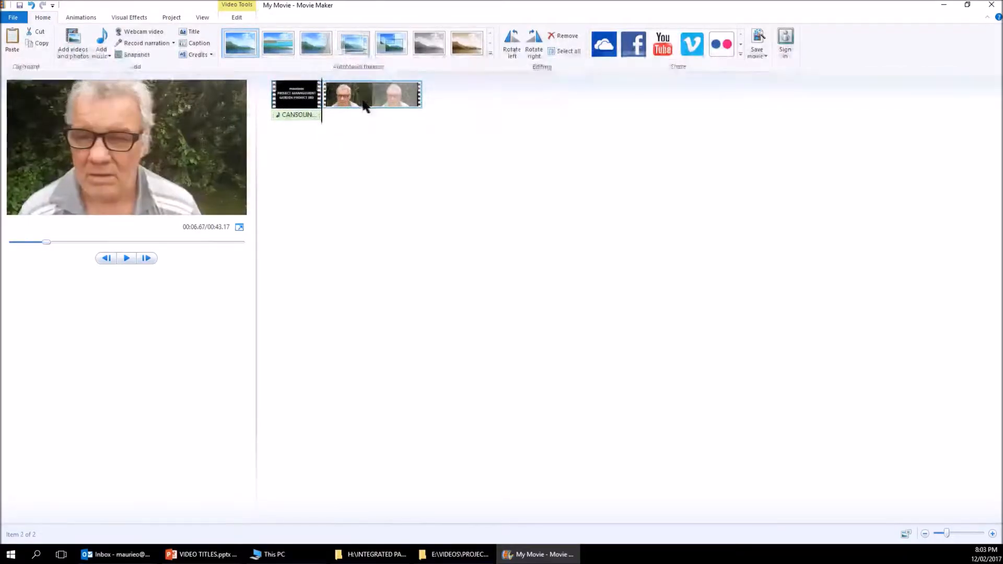
{"action": "double_click", "coordinate": [372, 107]}
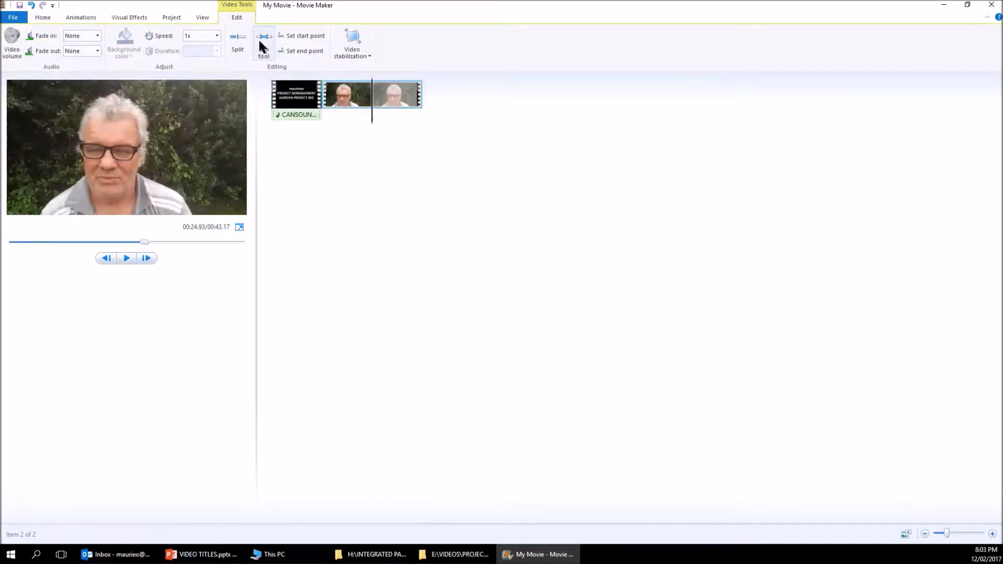
{"action": "left_click", "coordinate": [259, 42]}
{"action": "left_click", "coordinate": [110, 35]}
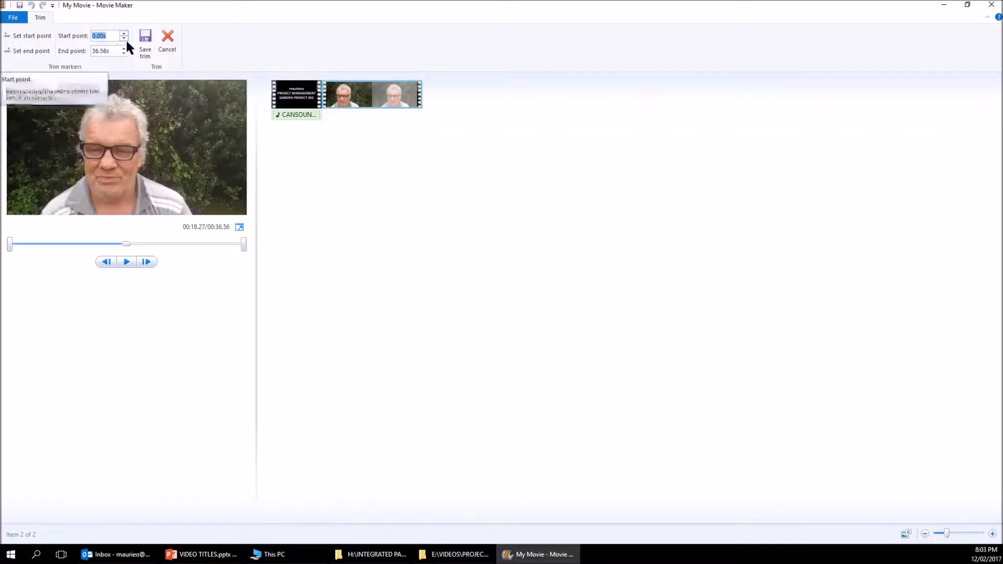
{"action": "type", "text": "8"}
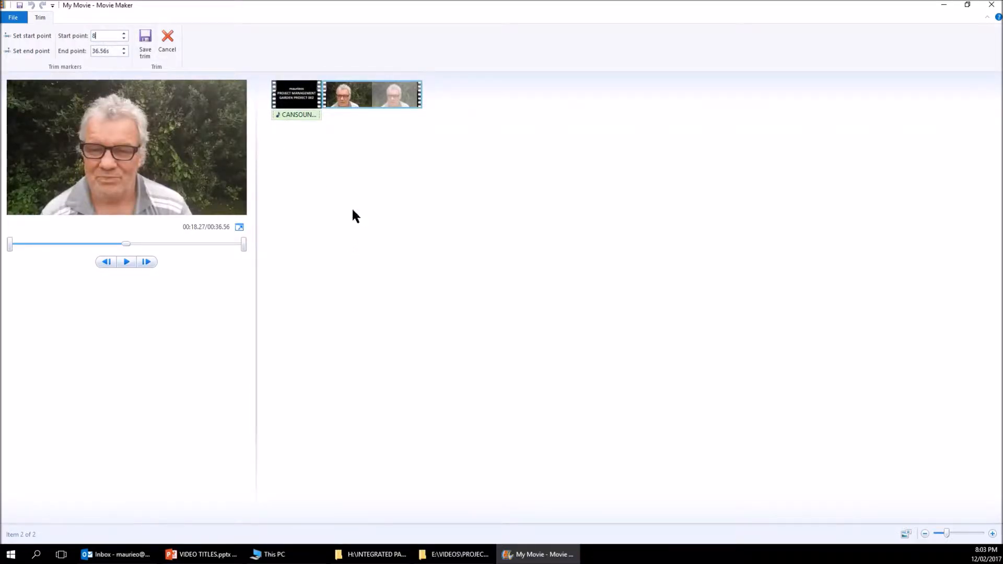
{"action": "key", "text": "Return"}
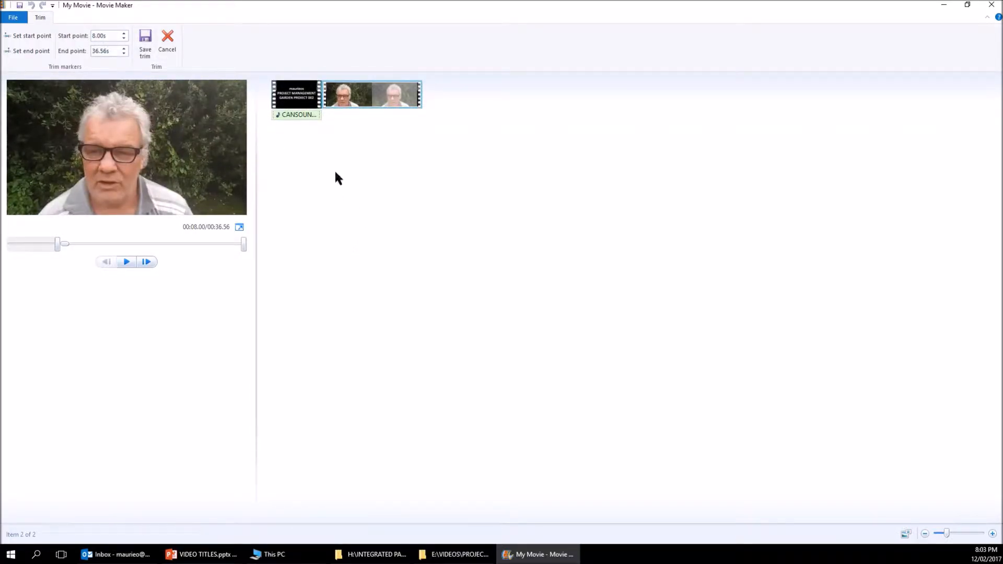
{"action": "left_click", "coordinate": [139, 37]}
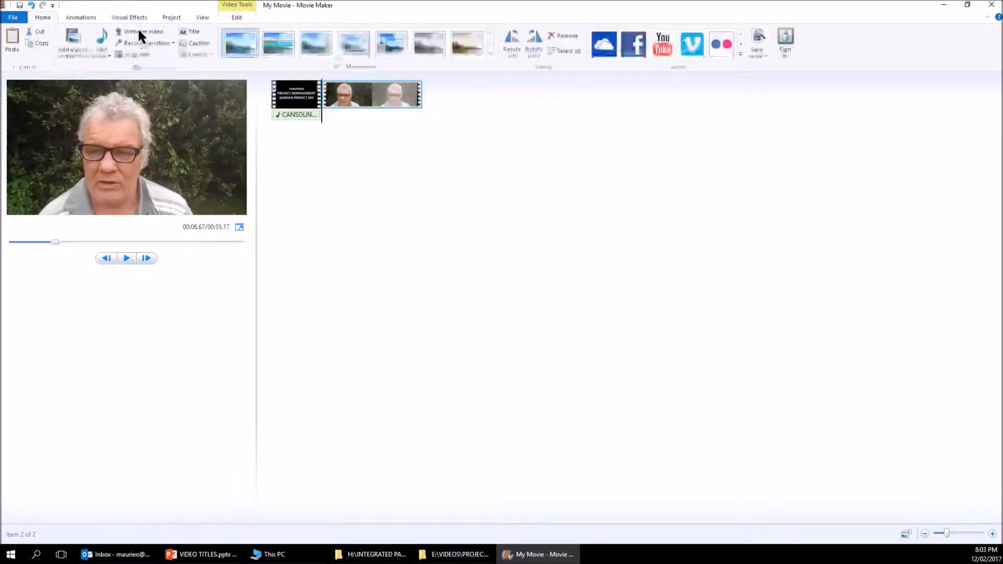
Play the transition from the end of the title clip into the trimmed second clip
{"action": "left_click", "coordinate": [311, 116]}
{"action": "left_click", "coordinate": [306, 117]}
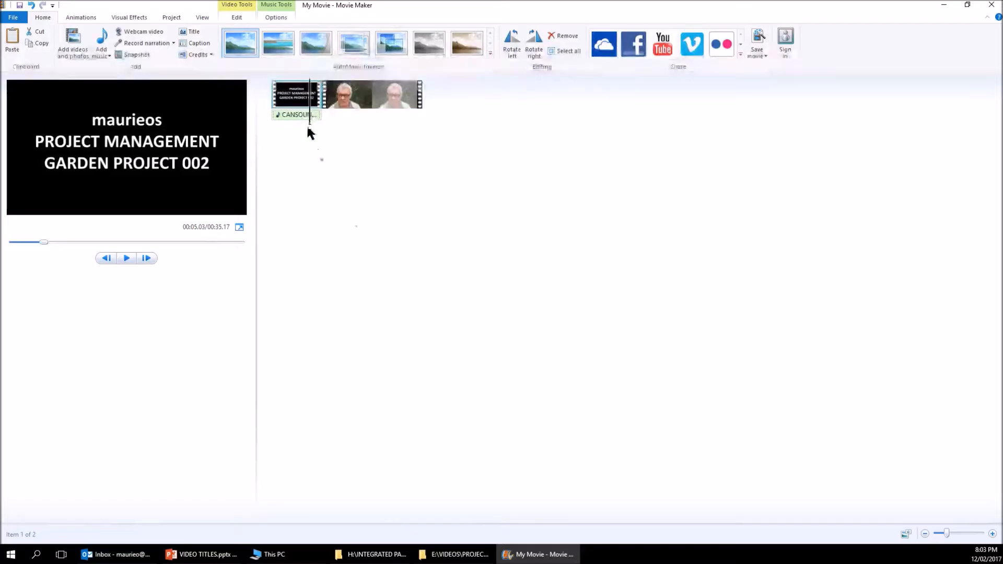
{"action": "left_click", "coordinate": [127, 258]}
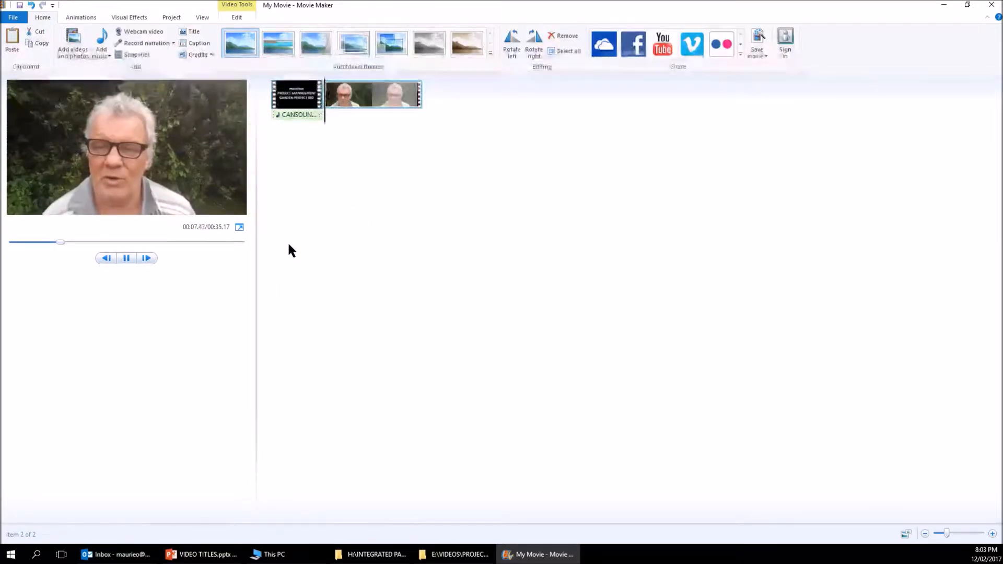
{"action": "left_click", "coordinate": [126, 259]}
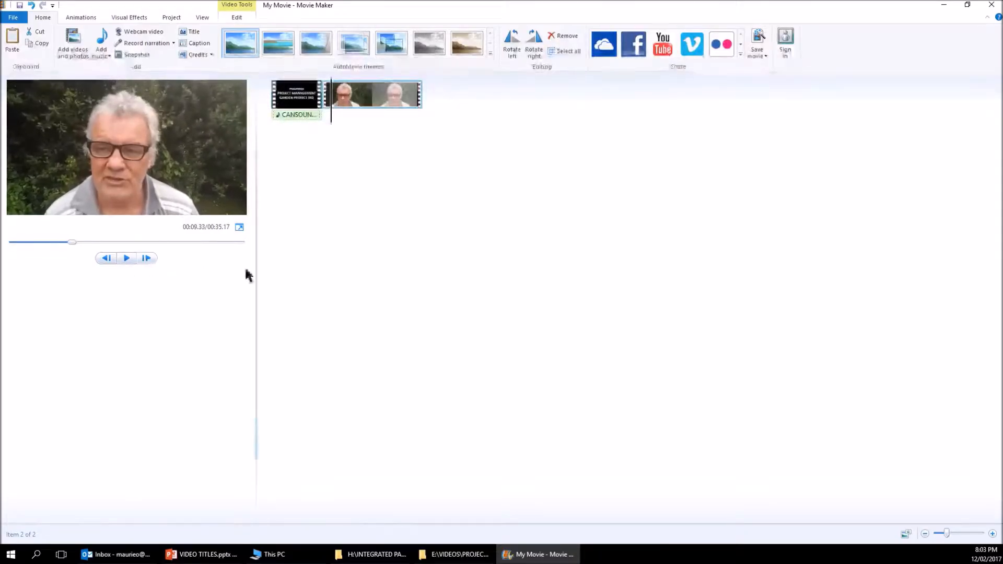
Set the second clip's trim start point to 7 s and play the clip from there
{"action": "left_click", "coordinate": [366, 101]}
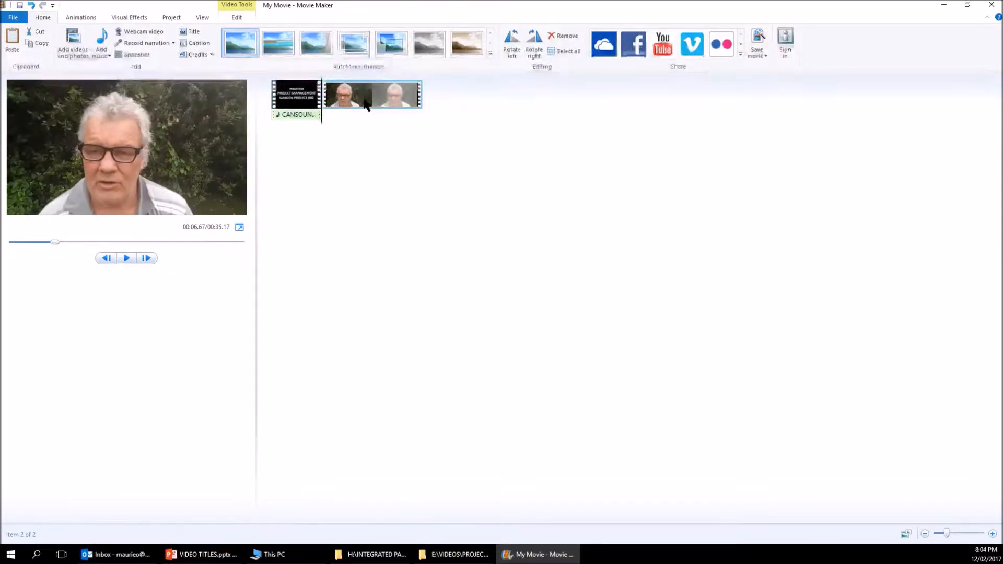
{"action": "double_click", "coordinate": [365, 101]}
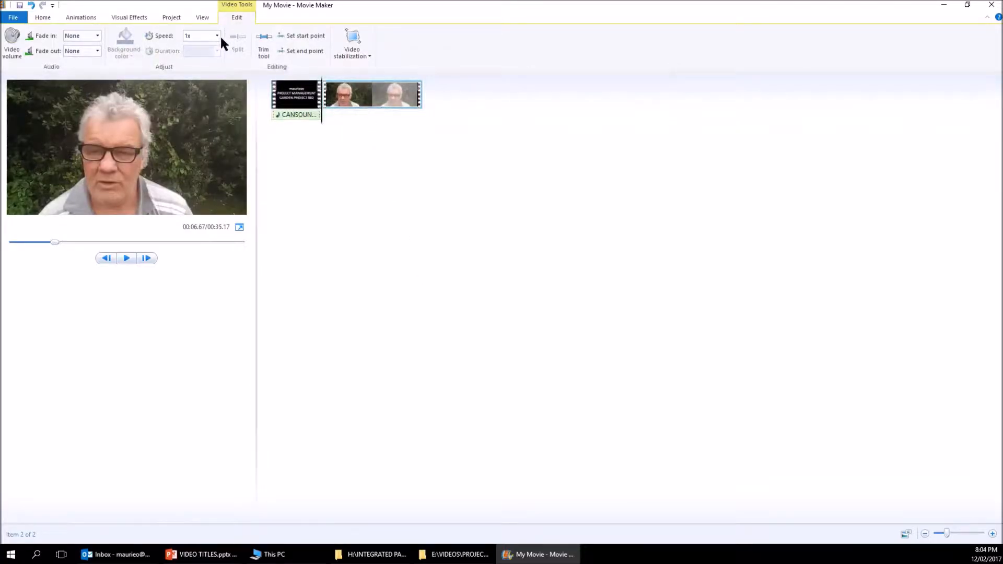
{"action": "left_click", "coordinate": [263, 42]}
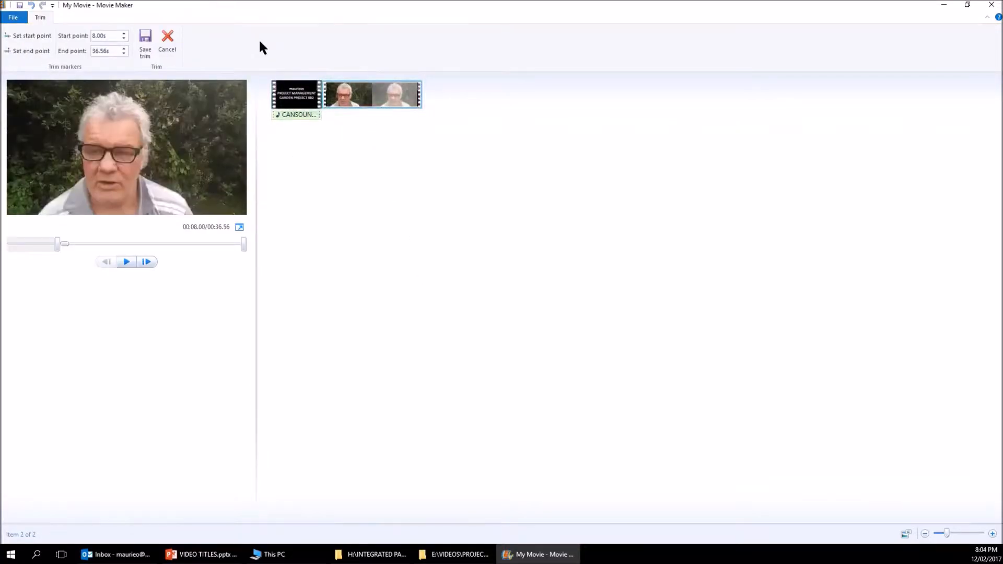
{"action": "double_click", "coordinate": [105, 36]}
{"action": "type", "text": "7"}
{"action": "key", "text": "Return"}
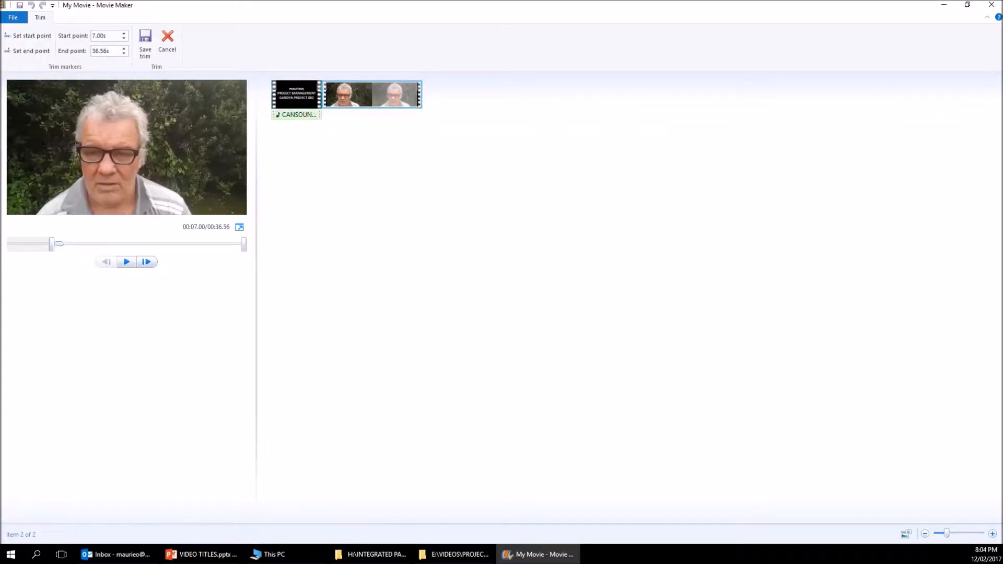
{"action": "left_click", "coordinate": [127, 262]}
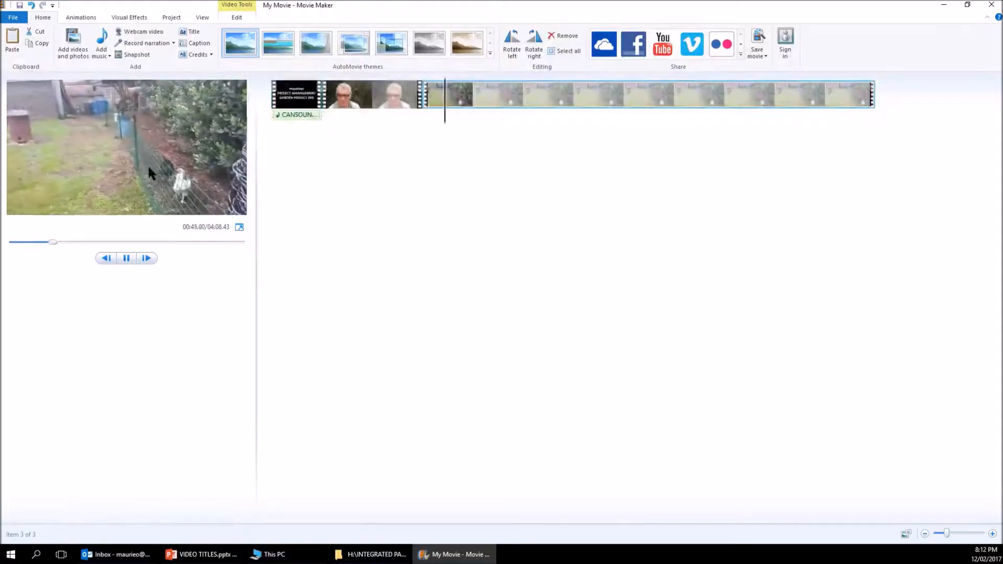
Stop the playback, return to the second clip, set its trim start point to 0.96 s and play from there
{"action": "left_click", "coordinate": [127, 258]}
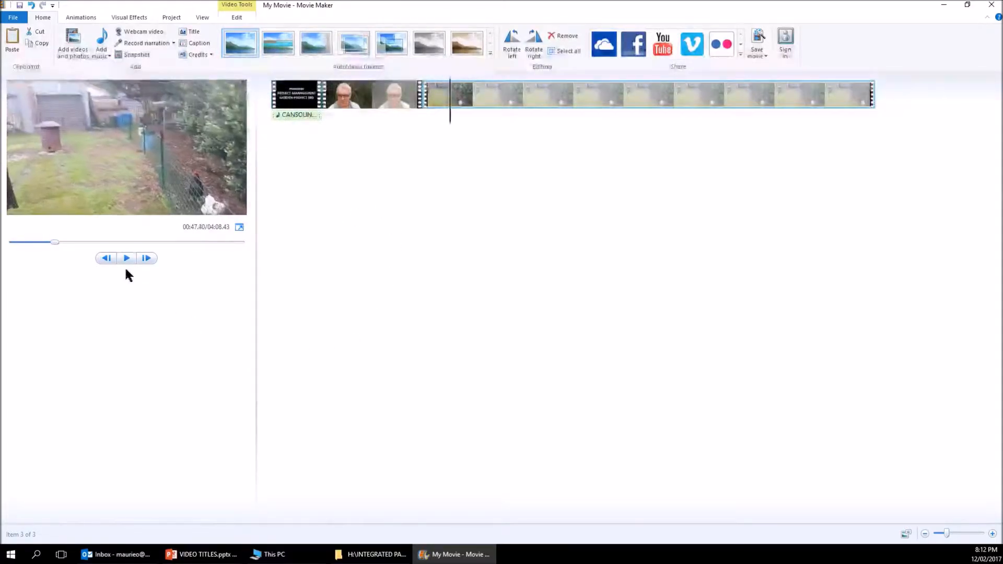
{"action": "left_click", "coordinate": [16, 247]}
{"action": "left_click_drag", "start_coordinate": [15, 247], "coordinate": [34, 242]}
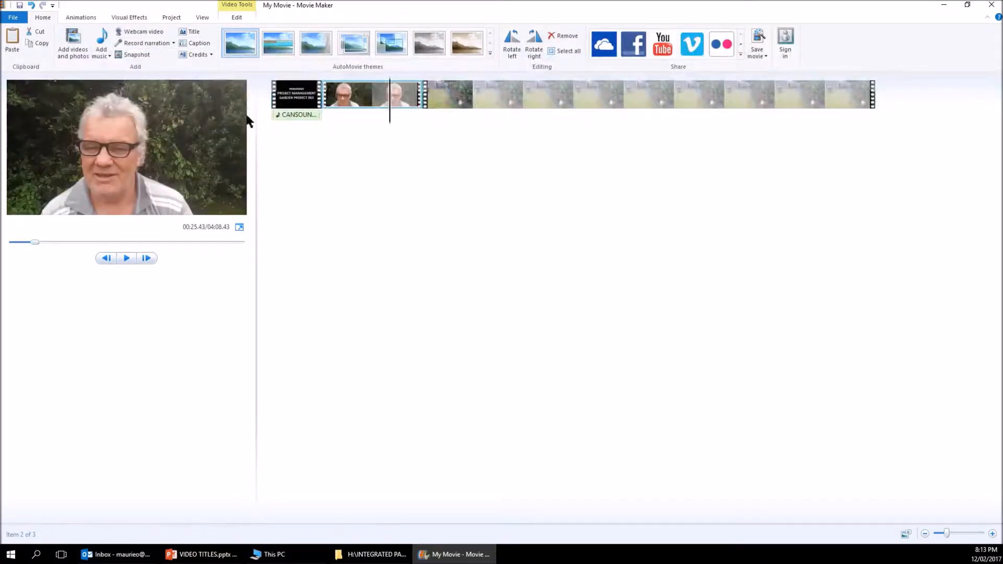
{"action": "left_click", "coordinate": [234, 18]}
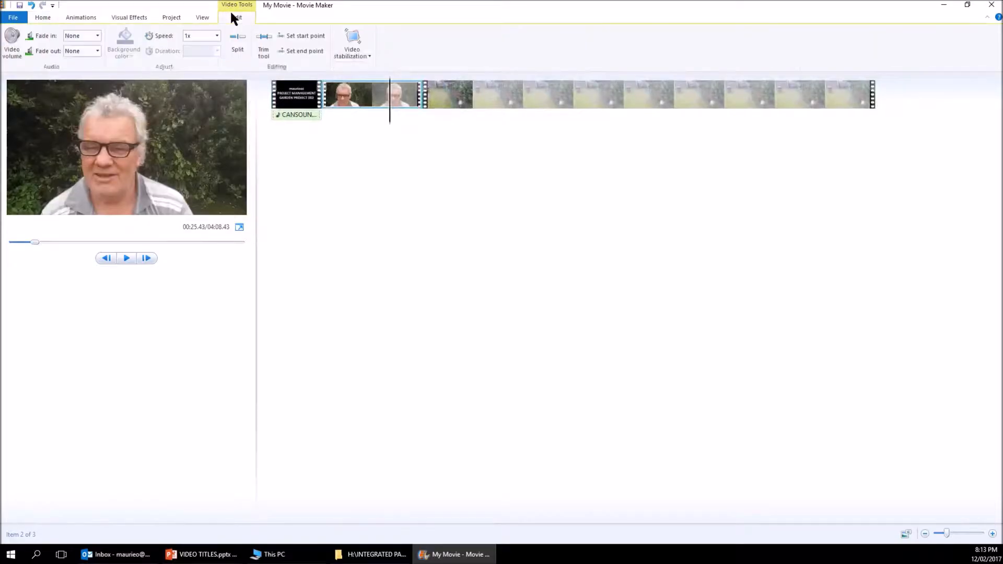
{"action": "left_click", "coordinate": [263, 51]}
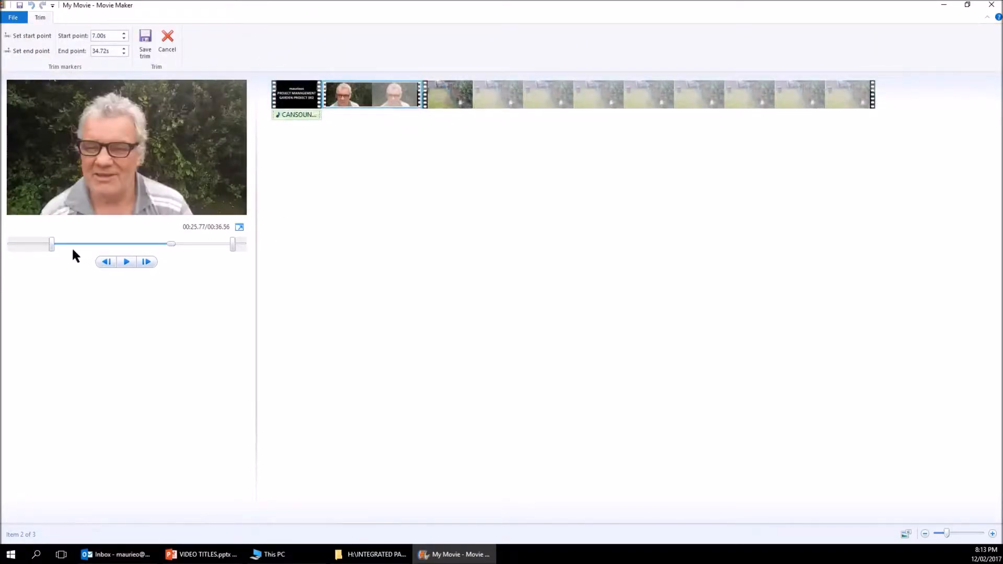
{"action": "left_click_drag", "start_coordinate": [52, 245], "coordinate": [16, 251]}
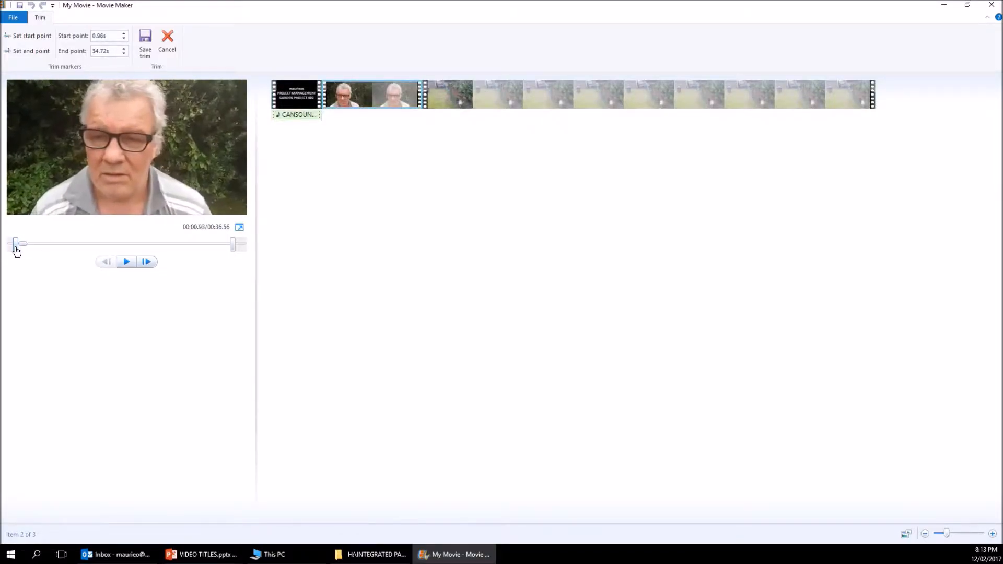
{"action": "left_click", "coordinate": [127, 262]}
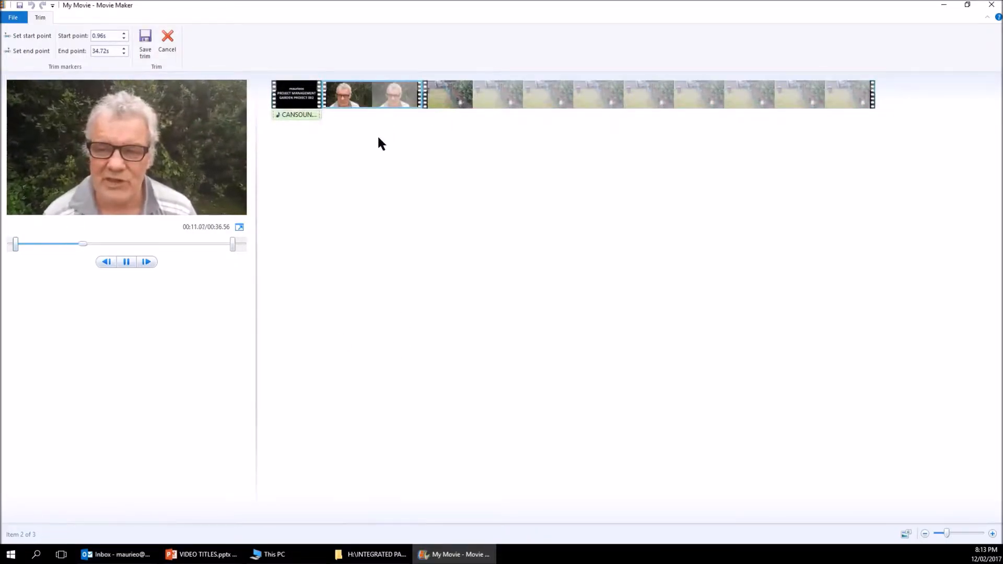
{"action": "left_click", "coordinate": [126, 262]}
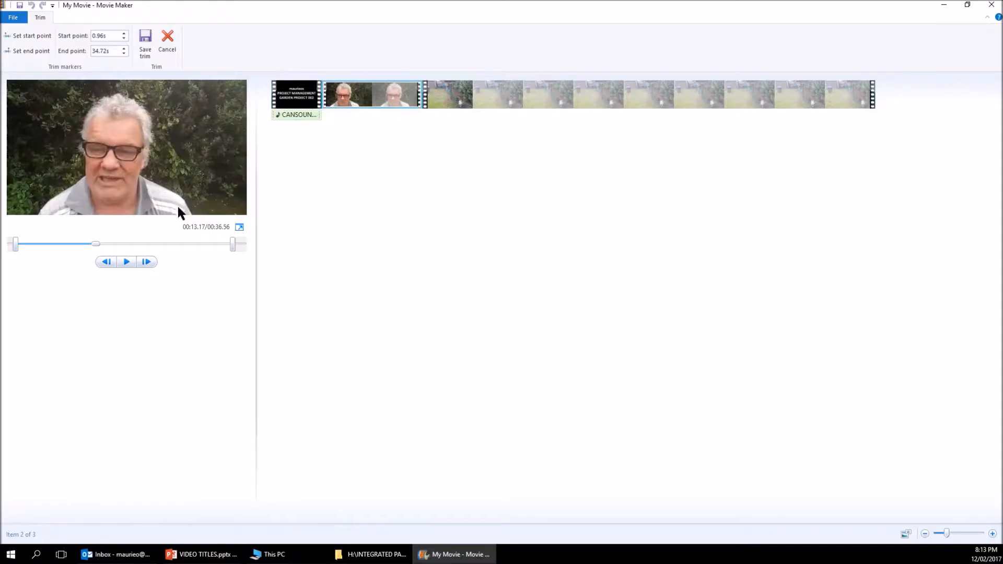
Switch trimming to the third clip and try a start point of 8.71 s before resetting it to 0 s
{"action": "left_click", "coordinate": [511, 98]}
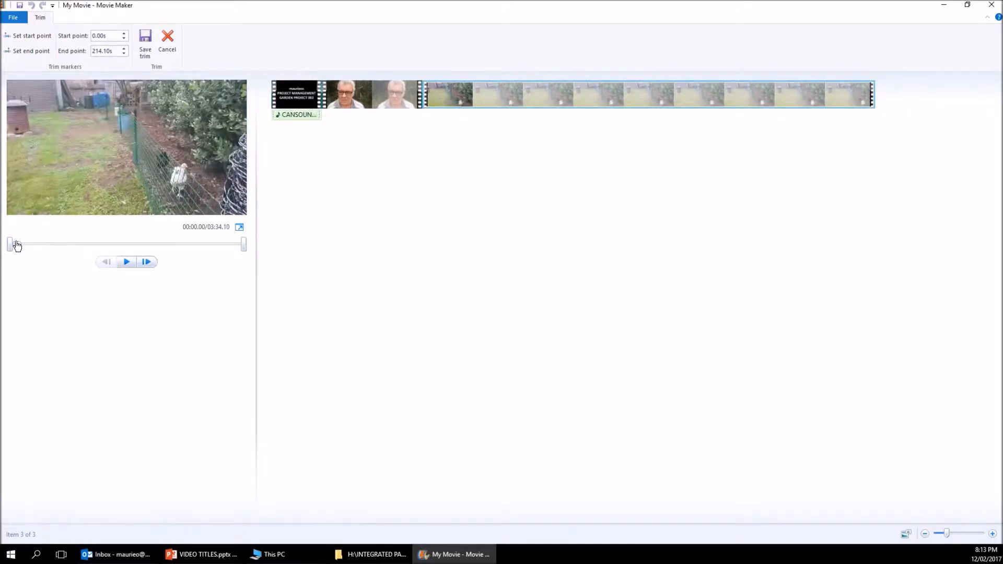
{"action": "left_click_drag", "start_coordinate": [9, 243], "coordinate": [18, 246]}
{"action": "left_click", "coordinate": [130, 261]}
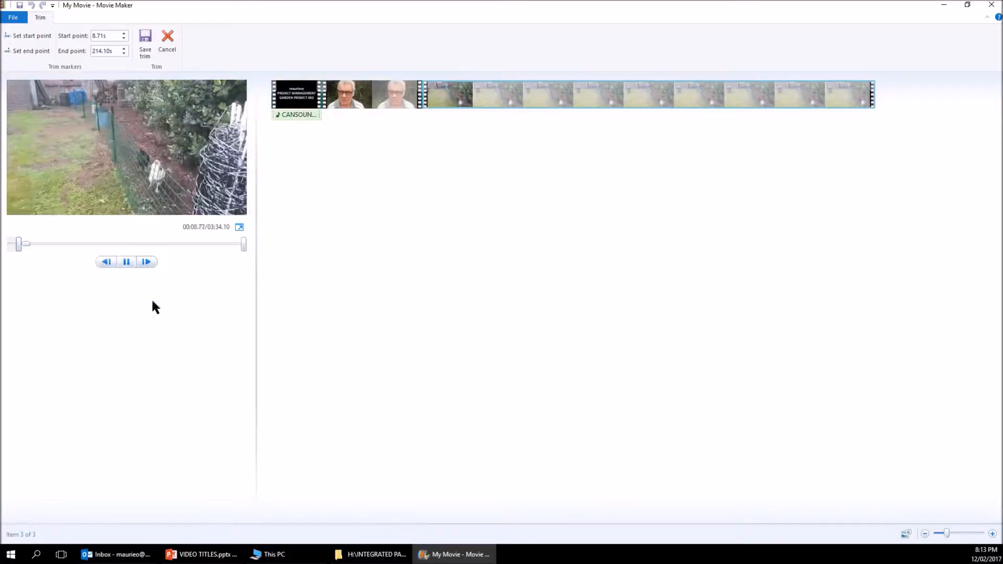
{"action": "left_click", "coordinate": [130, 258]}
{"action": "left_click", "coordinate": [20, 245]}
{"action": "left_click_drag", "start_coordinate": [20, 248], "coordinate": [8, 246]}
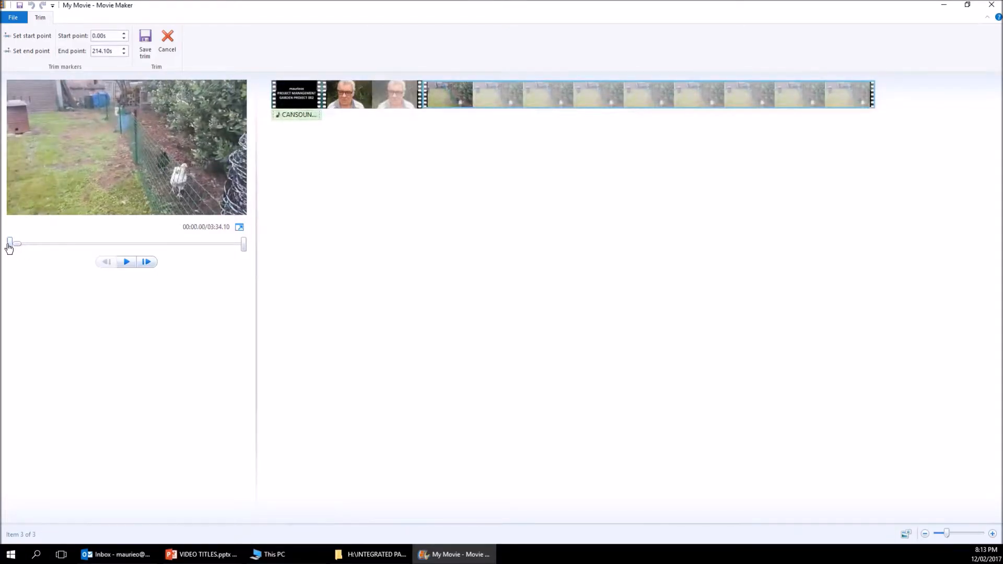
Play the third clip's opening, set its trim start point to 3 s and play from the new start
{"action": "left_click", "coordinate": [126, 261]}
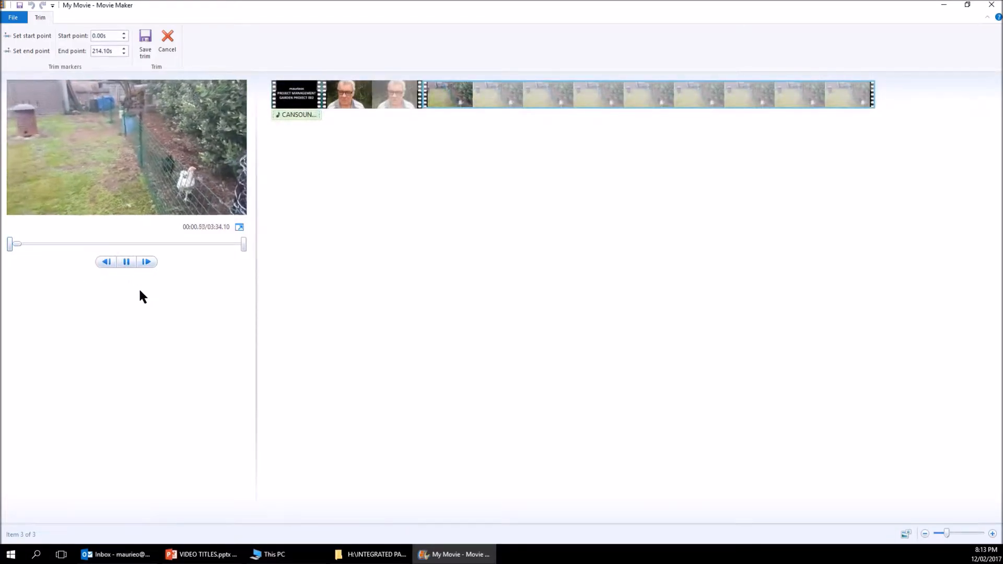
{"action": "left_click", "coordinate": [125, 262]}
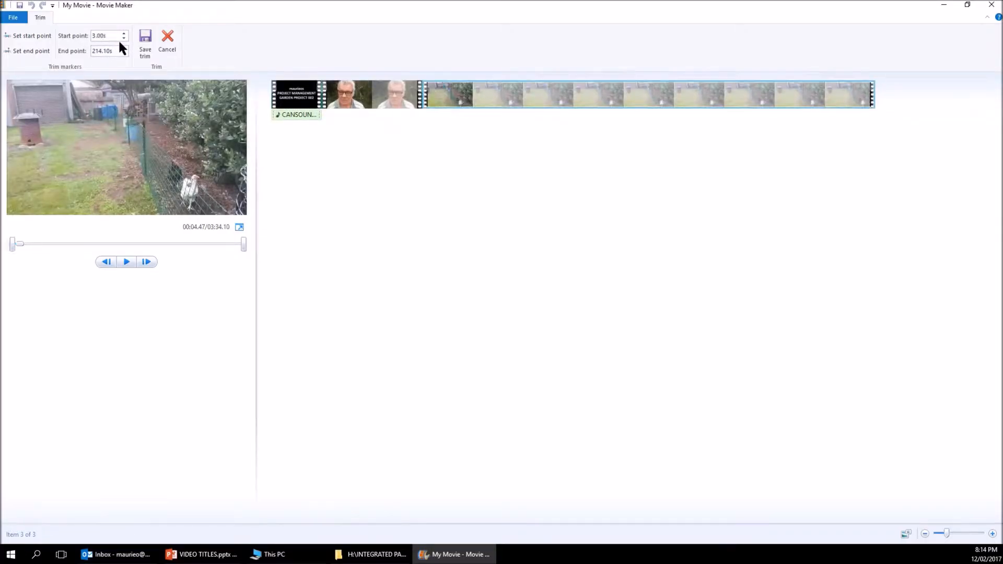
{"action": "key", "text": "Return"}
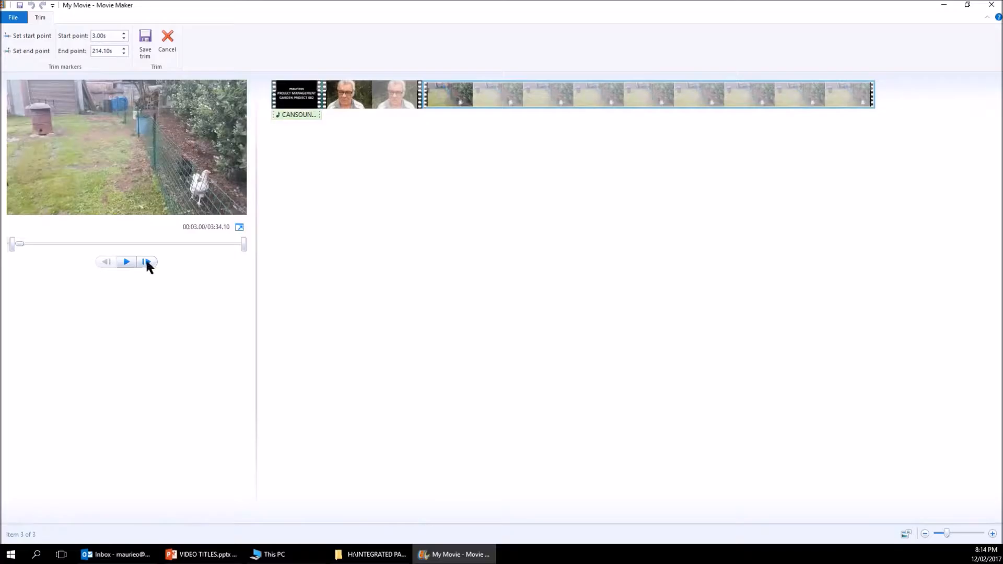
{"action": "left_click", "coordinate": [127, 261]}
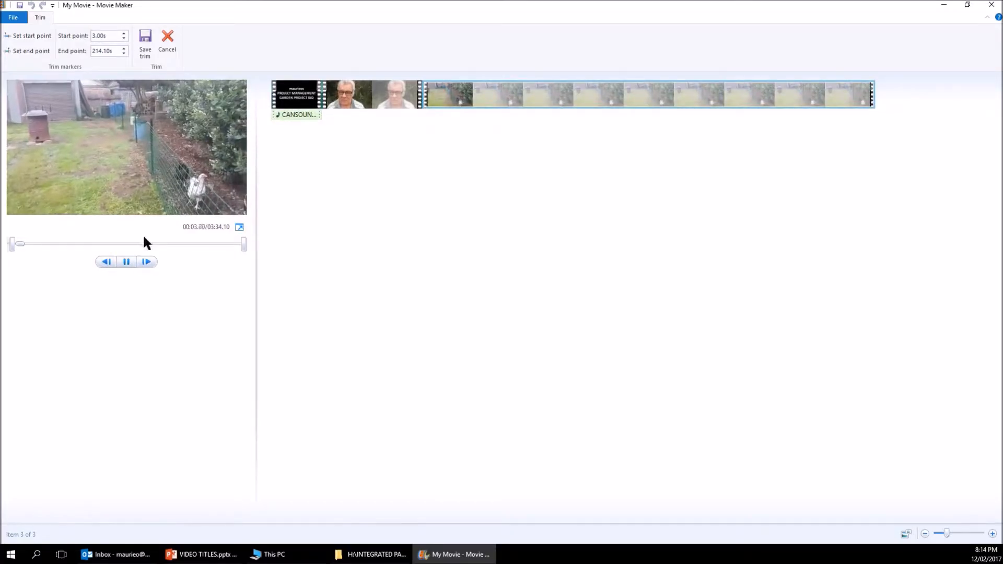
{"action": "left_click", "coordinate": [126, 262]}
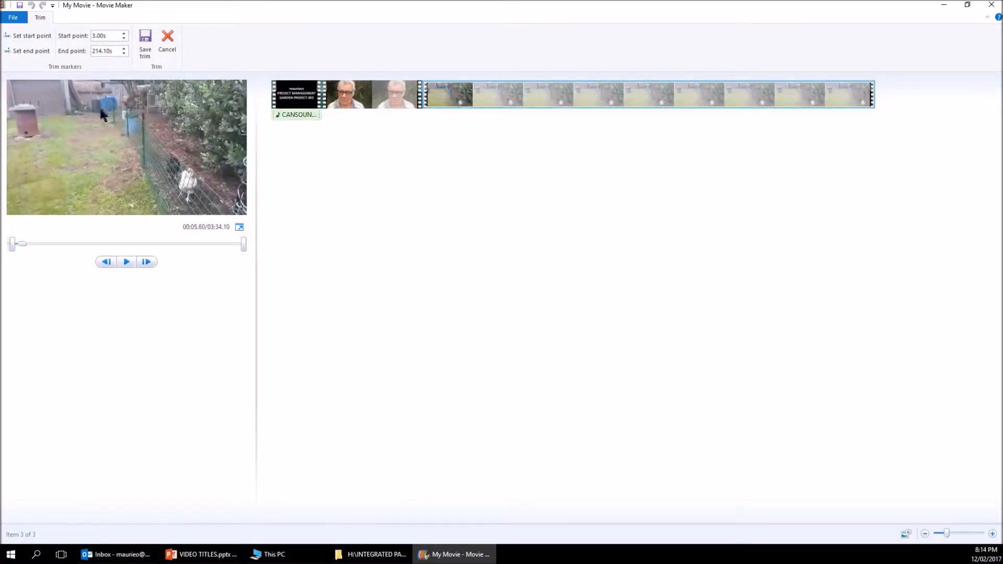
Set the third clip's trim start point to 2.5 s, play from it and save the trim
{"action": "left_click", "coordinate": [105, 38]}
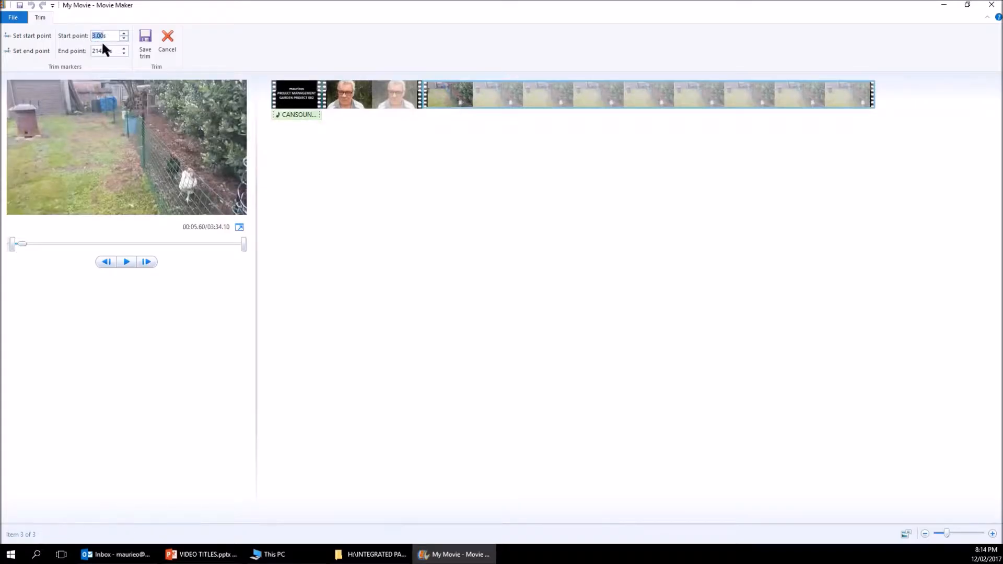
{"action": "type", "text": "2.5"}
{"action": "key", "text": "Return"}
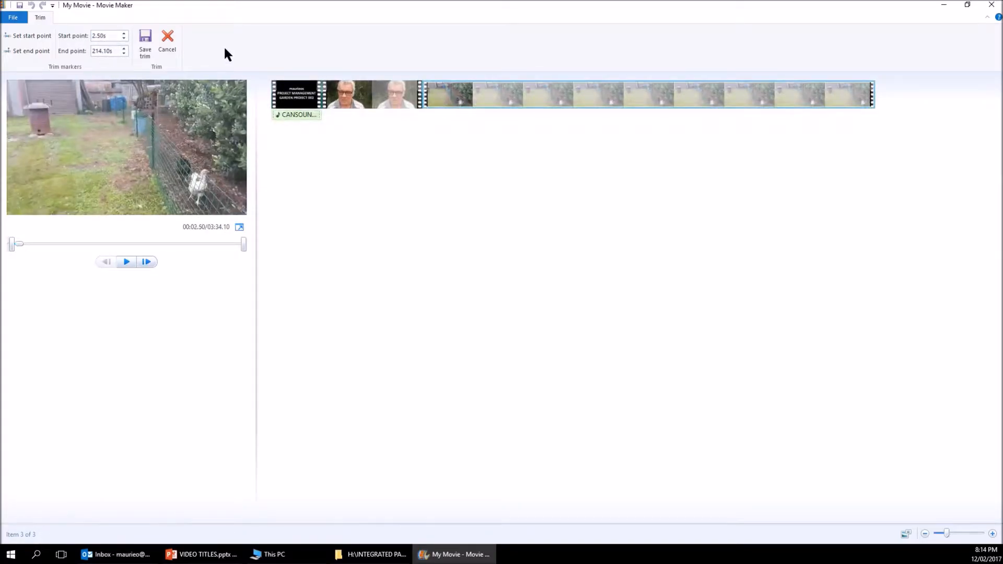
{"action": "left_click", "coordinate": [126, 263]}
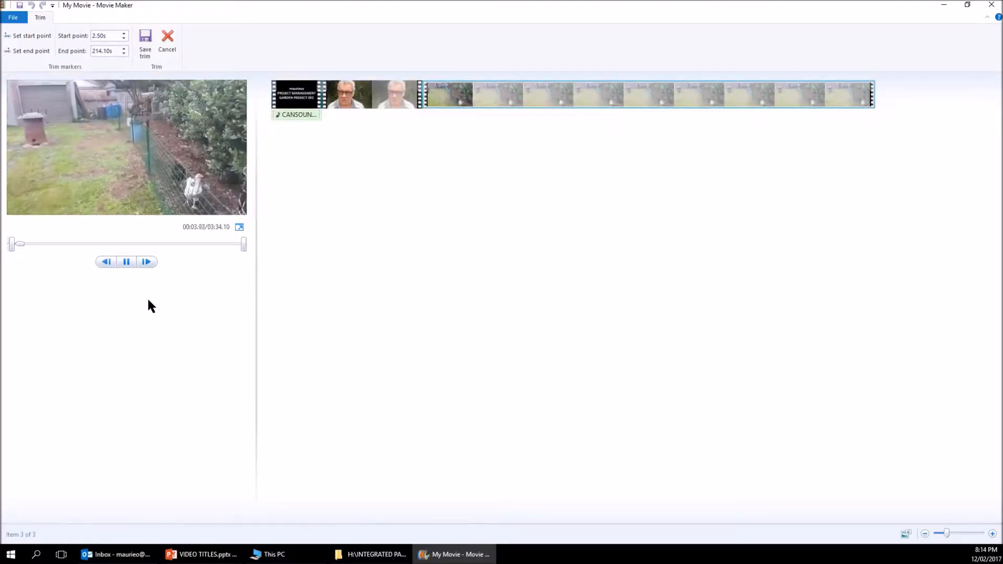
{"action": "key", "text": "Return"}
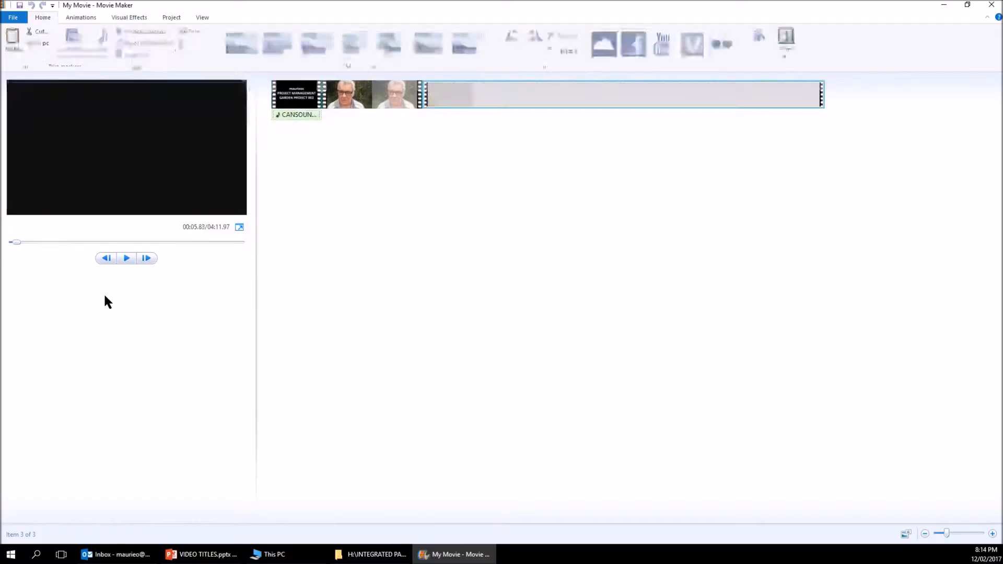
Play the closing part of the third clip to find where it should end
{"action": "left_click", "coordinate": [208, 242]}
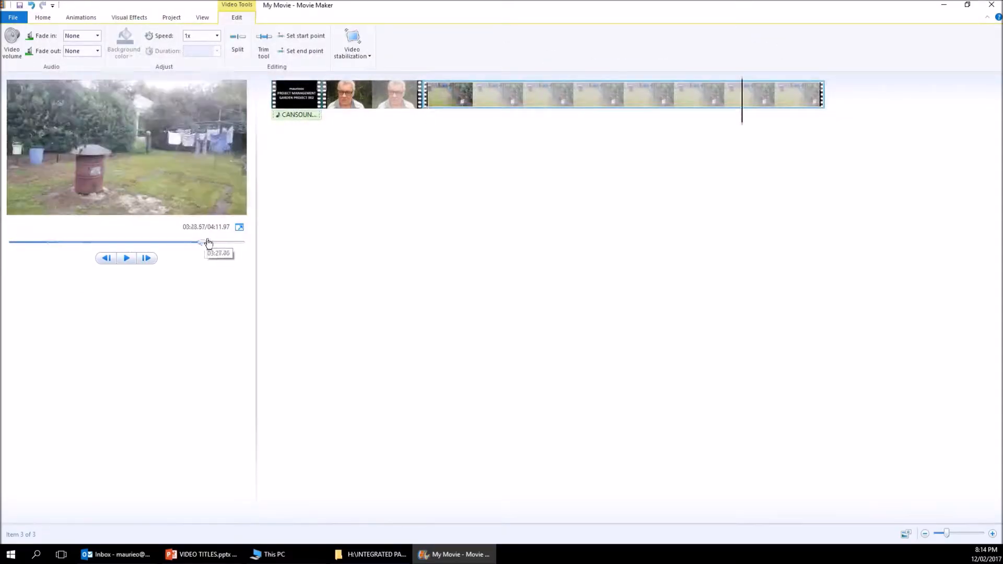
{"action": "left_click", "coordinate": [127, 257]}
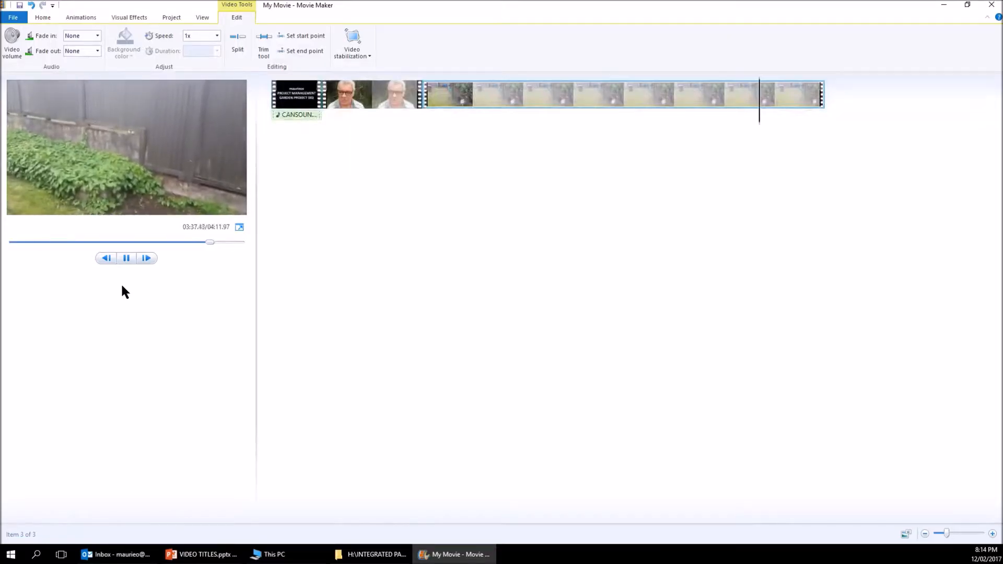
{"action": "left_click", "coordinate": [224, 242]}
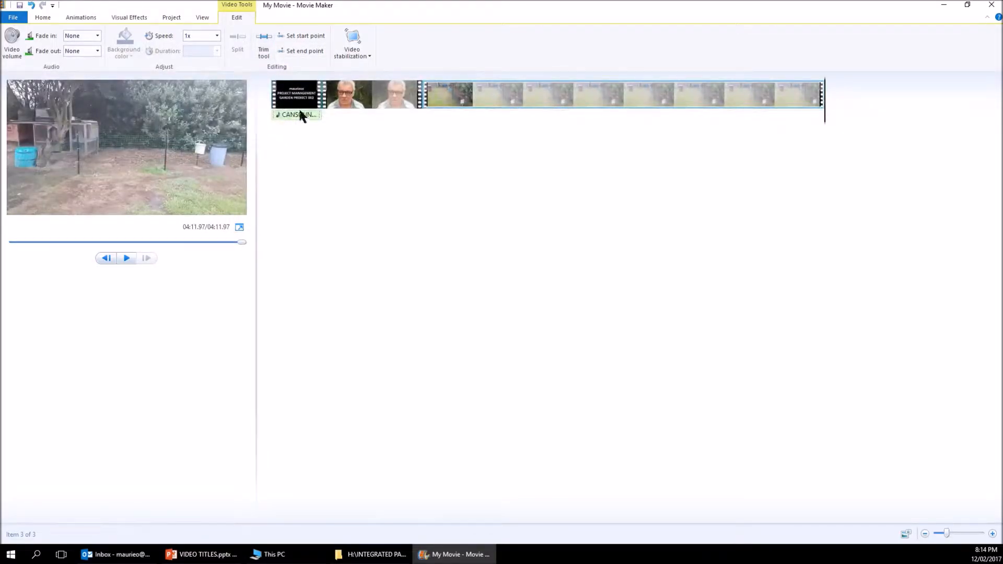
Reopen the third clip for trimming, set its end point to 209.49 s and play the footage leading up to it
{"action": "left_click", "coordinate": [264, 52]}
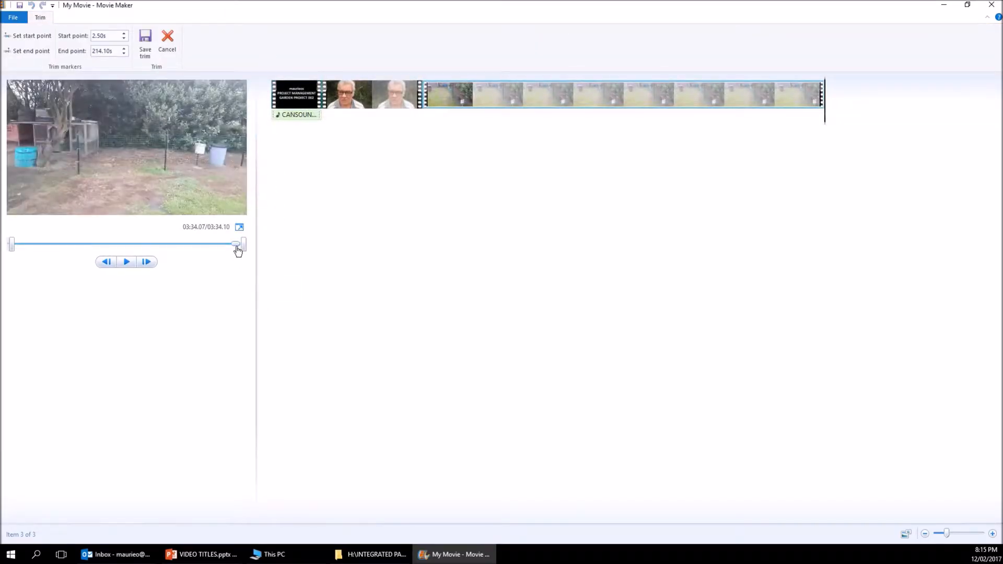
{"action": "left_click_drag", "start_coordinate": [238, 250], "coordinate": [225, 254]}
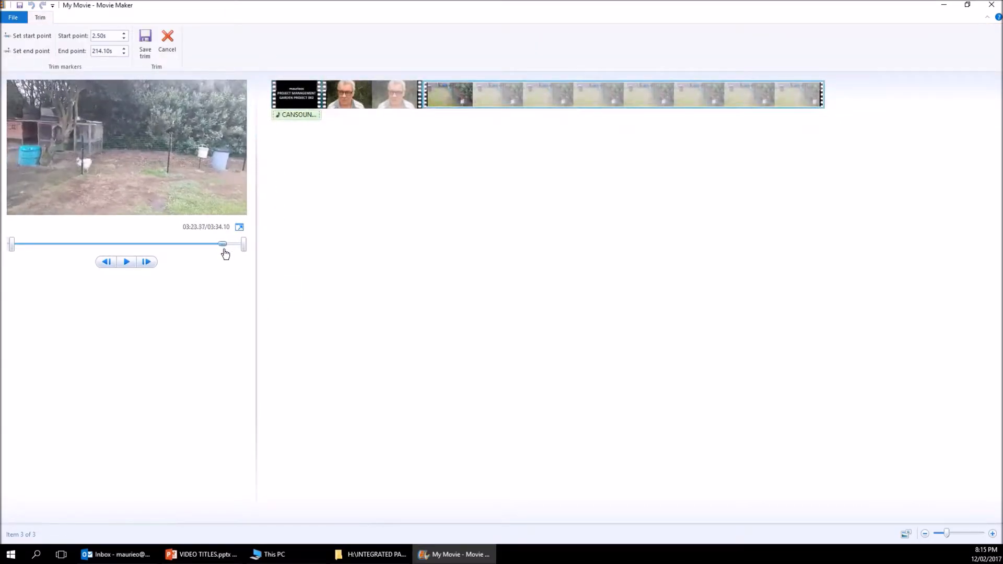
{"action": "left_click", "coordinate": [126, 262]}
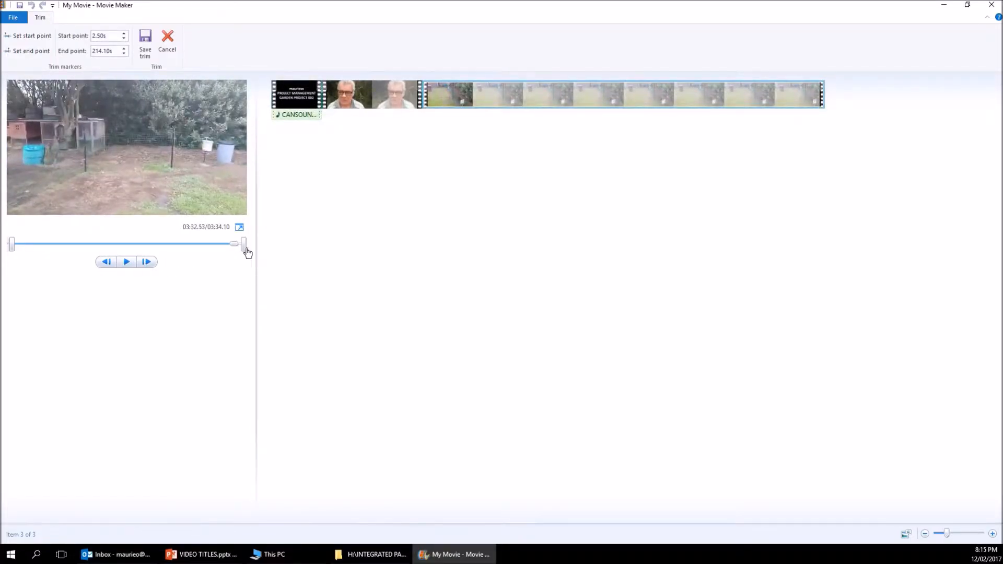
{"action": "left_click_drag", "start_coordinate": [244, 247], "coordinate": [211, 250]}
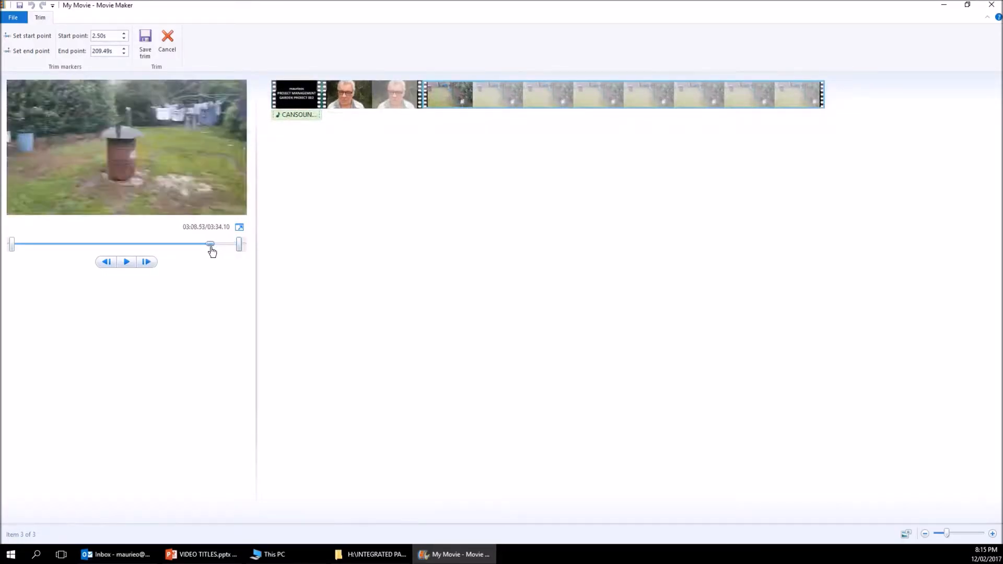
{"action": "left_click", "coordinate": [127, 263]}
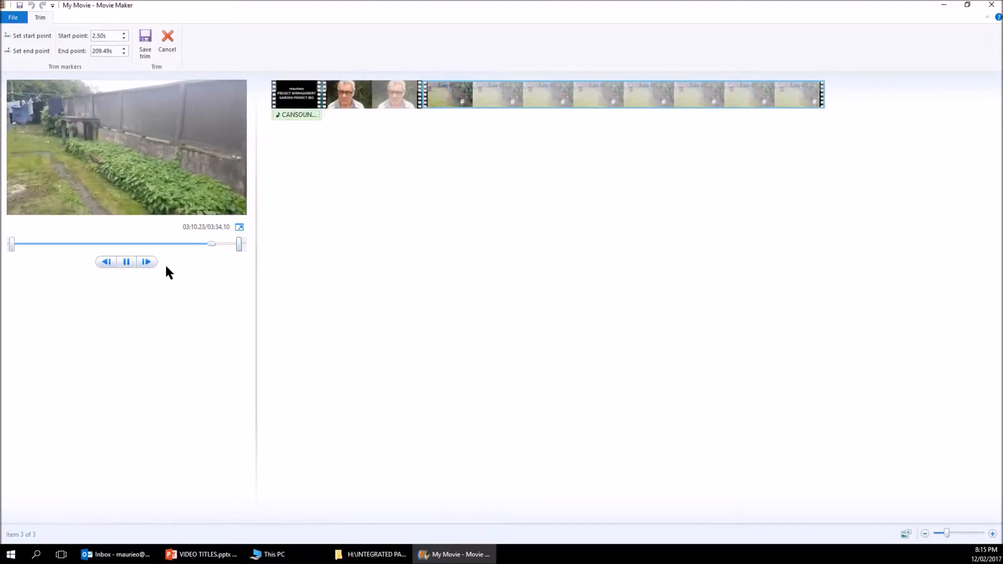
{"action": "left_click", "coordinate": [227, 245]}
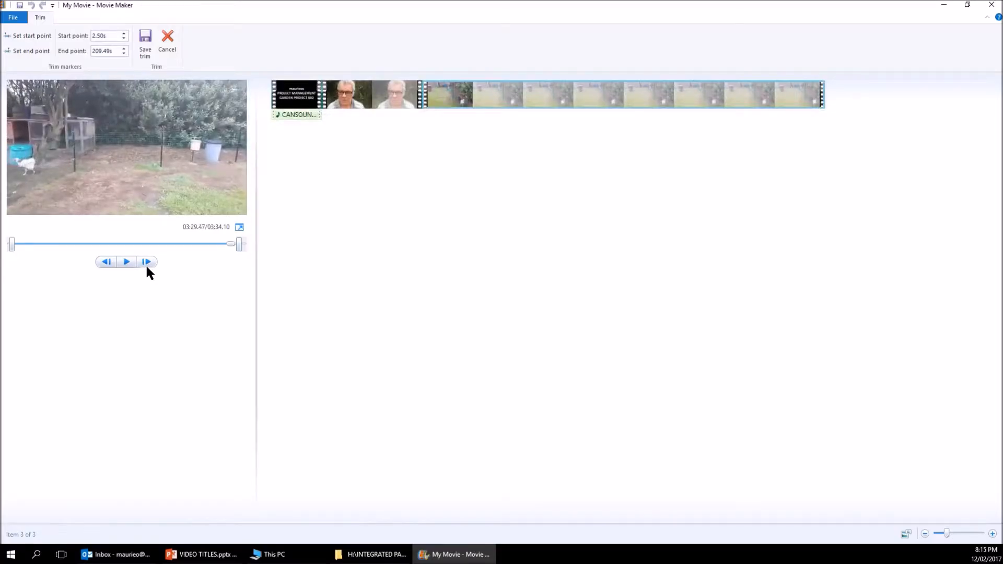
Extend the third clip's trim end point to 211.54 s and play its last seconds
{"action": "mouse_move", "coordinate": [241, 248]}
{"action": "left_click_drag", "start_coordinate": [241, 255], "coordinate": [241, 260]}
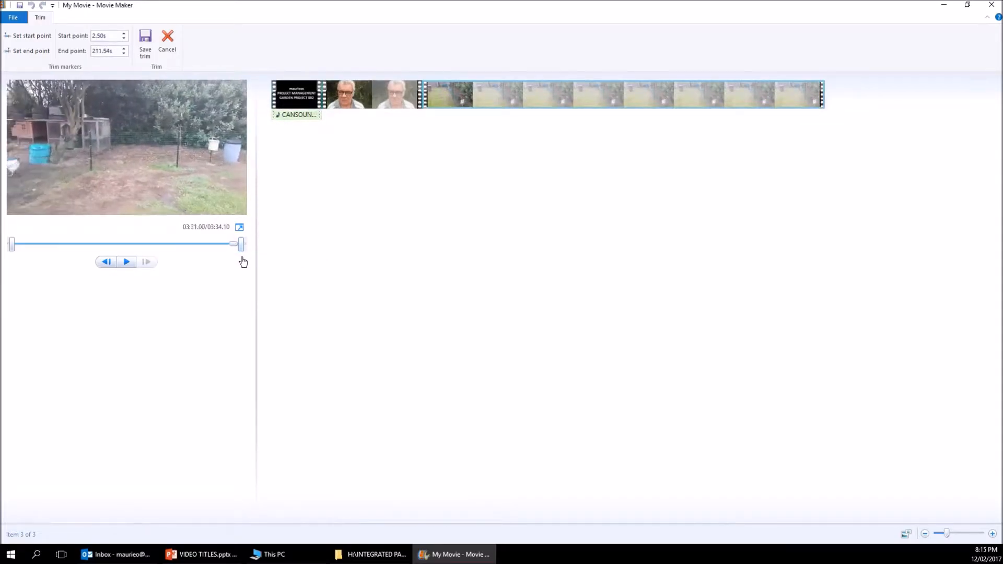
{"action": "left_click_drag", "start_coordinate": [234, 247], "coordinate": [221, 244]}
{"action": "left_click", "coordinate": [124, 263]}
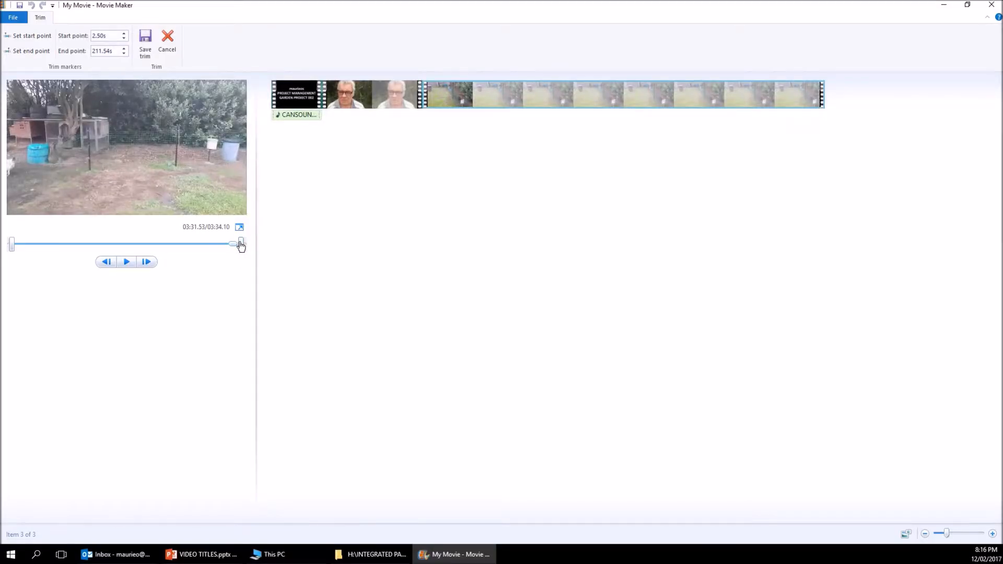
Set the third clip's trim end point to 212.05 s and play the footage leading up to it
{"action": "mouse_move", "coordinate": [241, 245]}
{"action": "left_mouse_down"}
{"action": "mouse_move", "coordinate": [233, 256]}
{"action": "mouse_move", "coordinate": [240, 248]}
{"action": "left_mouse_up"}
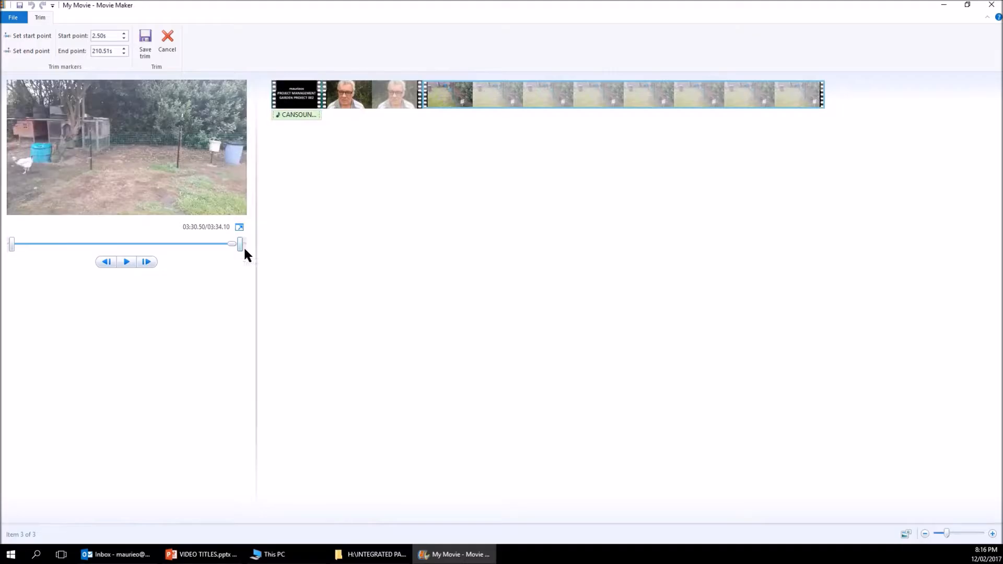
{"action": "left_click_drag", "start_coordinate": [241, 247], "coordinate": [212, 244]}
{"action": "left_click", "coordinate": [227, 244]}
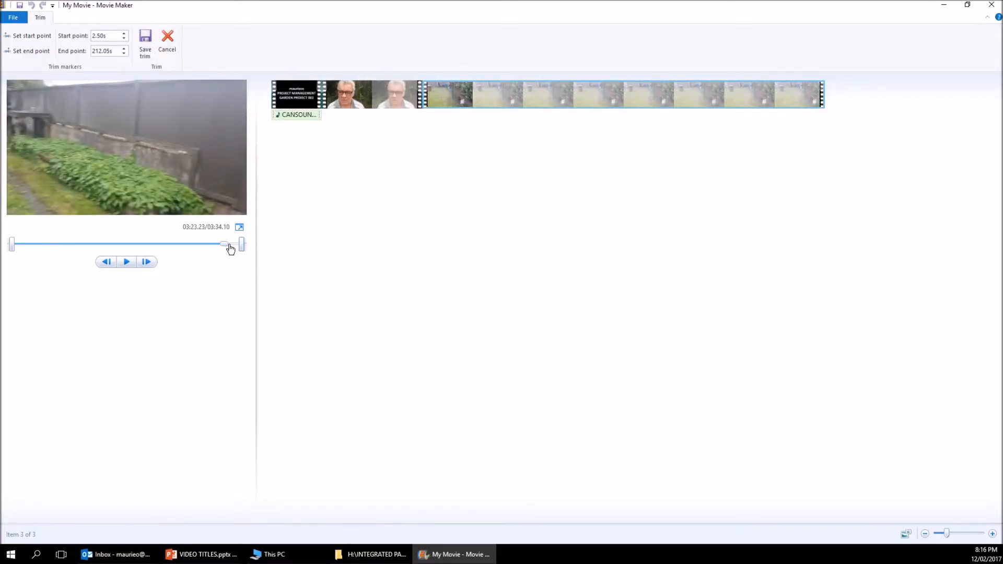
{"action": "left_click", "coordinate": [122, 262]}
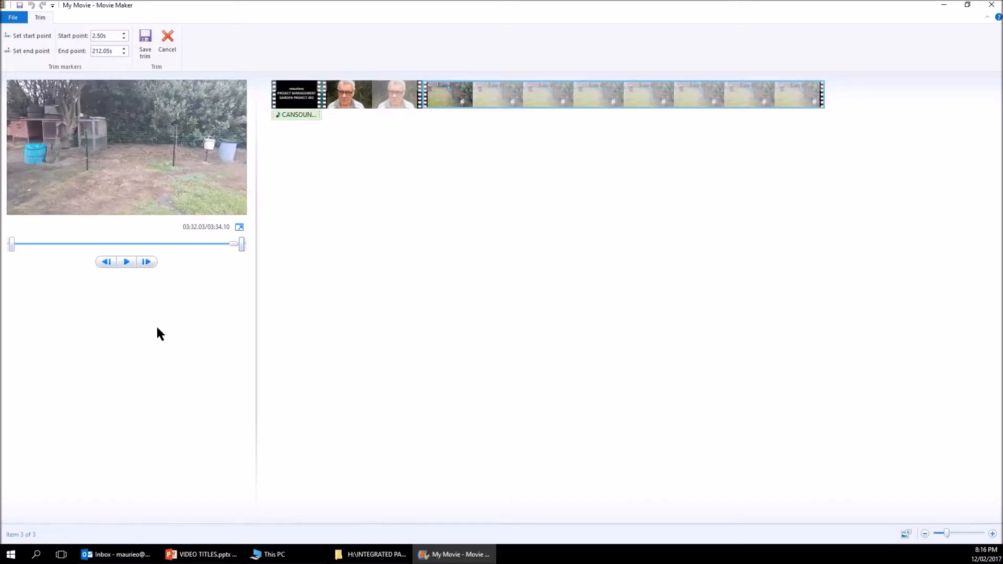
Set the third clip's trim end point to 212.5 s, replay its last seconds and save the trim
{"action": "left_click", "coordinate": [114, 52]}
{"action": "left_click", "coordinate": [114, 51]}
{"action": "key", "text": "BackSpace"}
{"action": "key", "text": "BackSpace"}
{"action": "type", "text": "5"}
{"action": "key", "text": "Return"}
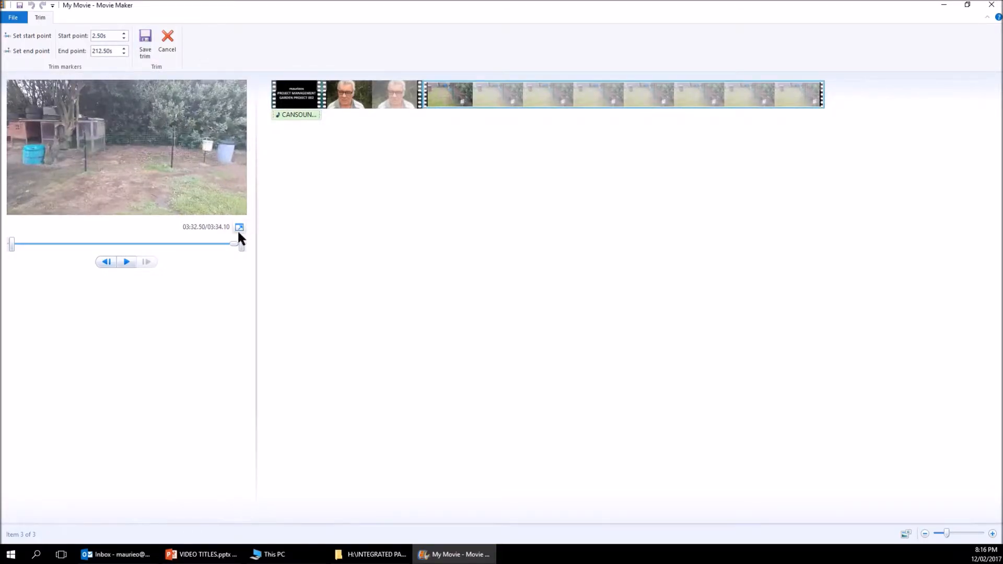
{"action": "left_click_drag", "start_coordinate": [234, 249], "coordinate": [227, 248]}
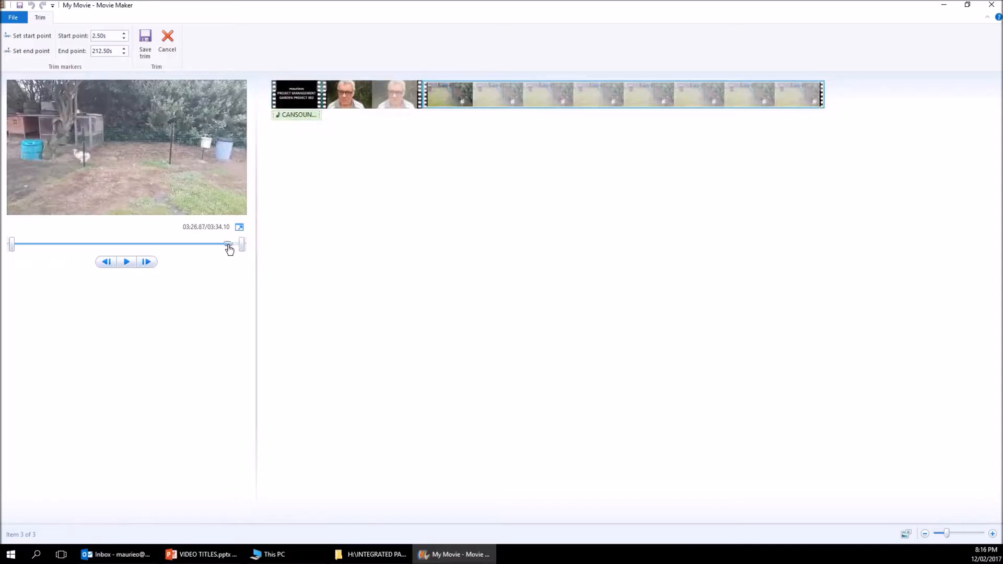
{"action": "left_click", "coordinate": [126, 262]}
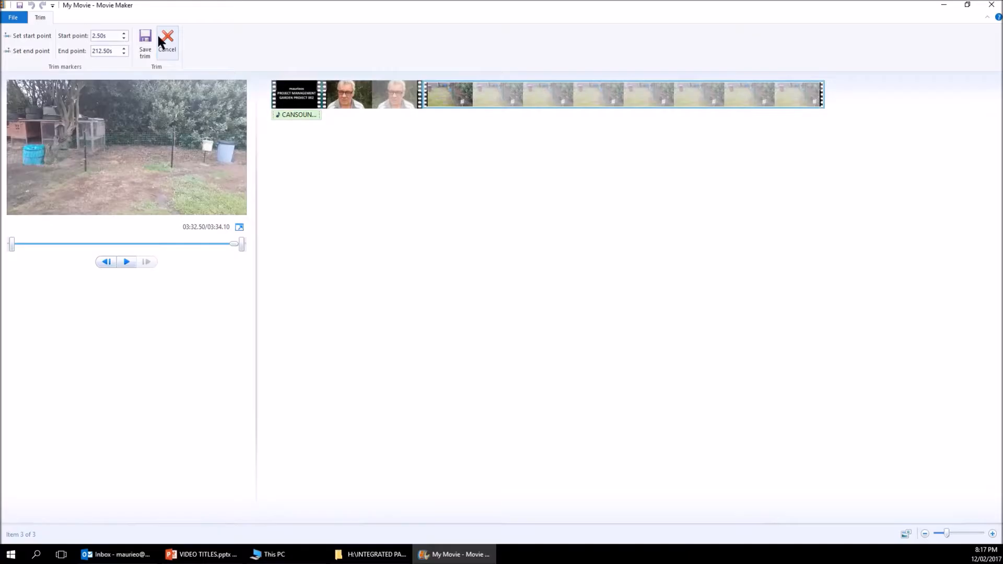
{"action": "left_click", "coordinate": [144, 41]}
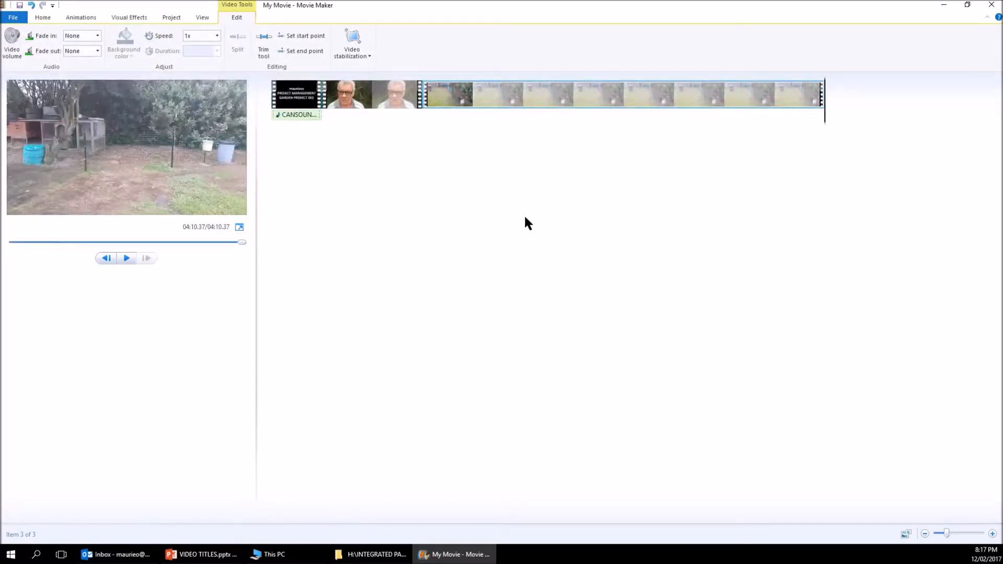
{"action": "left_click", "coordinate": [46, 16]}
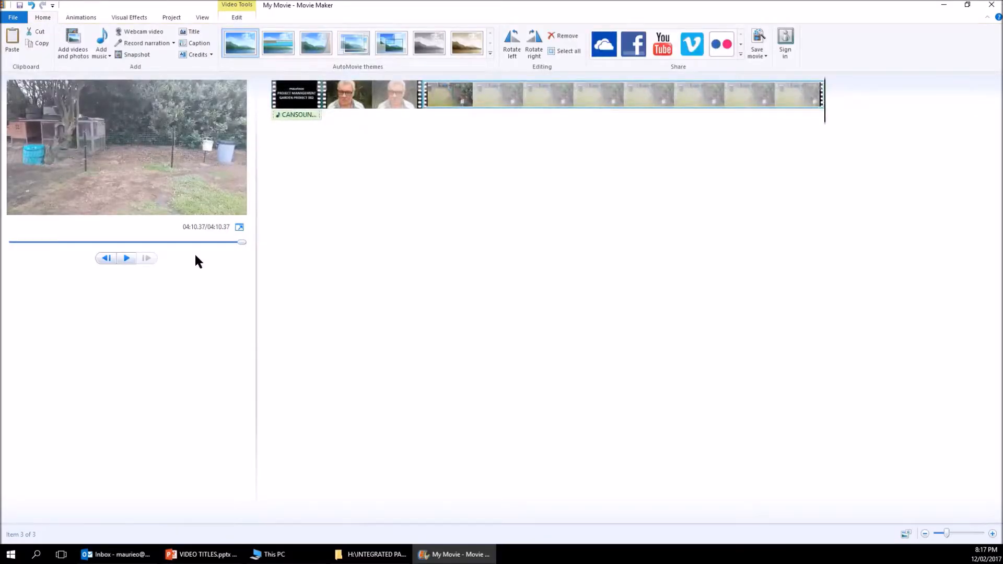
{"action": "left_click", "coordinate": [75, 38]}
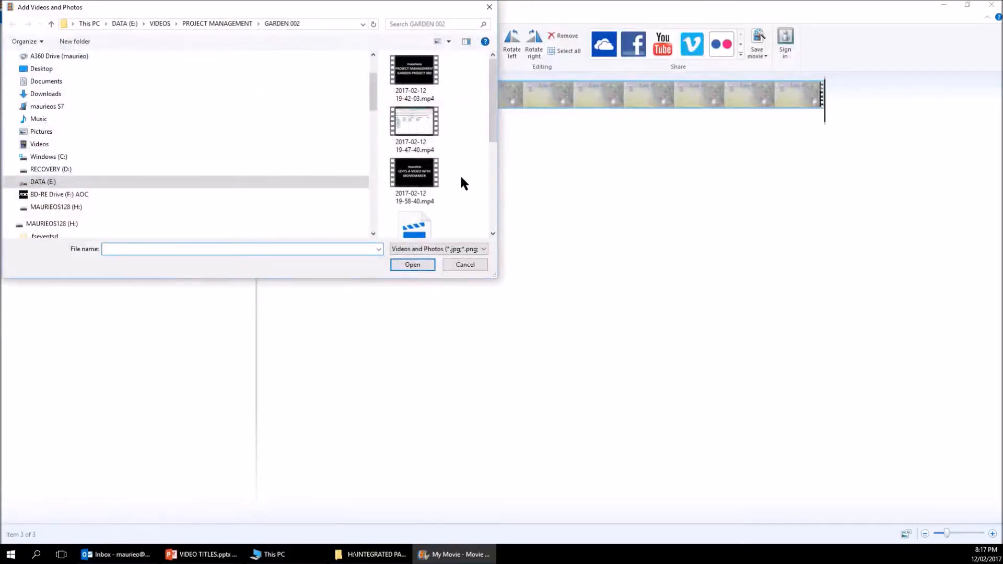
{"action": "mouse_move", "coordinate": [490, 110]}
{"action": "left_mouse_down"}
{"action": "mouse_move", "coordinate": [497, 166]}
{"action": "mouse_move", "coordinate": [492, 104]}
{"action": "left_mouse_up"}
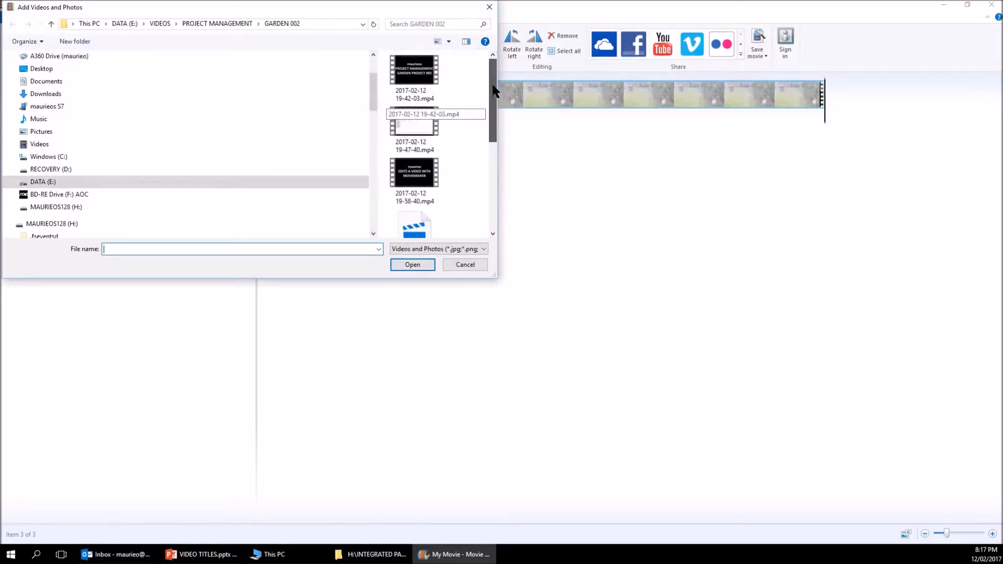
{"action": "double_click", "coordinate": [409, 128]}
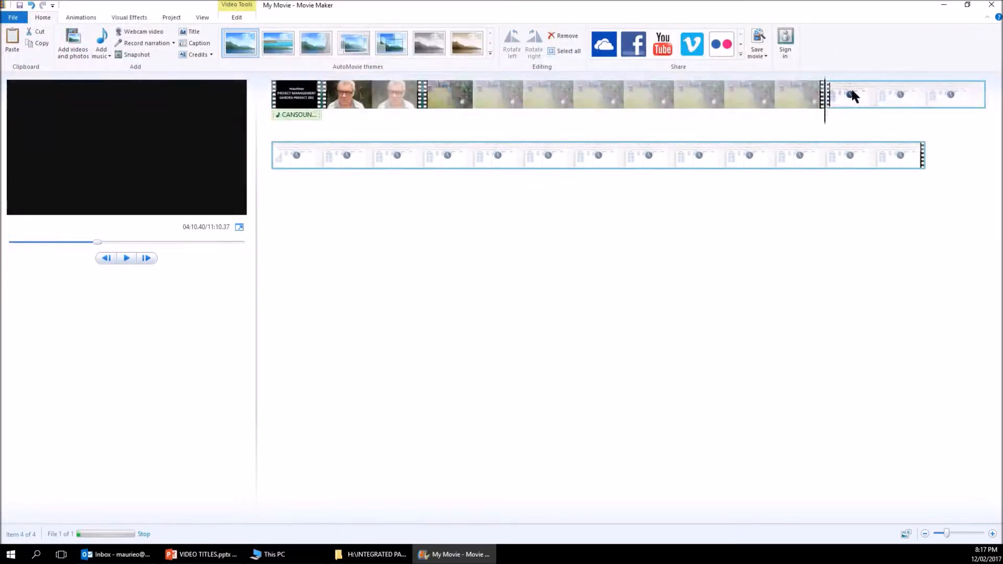
Play the changeover from the end of the third clip into the start of the fourth clip to check how it runs
{"action": "mouse_move", "coordinate": [828, 123]}
{"action": "left_mouse_down"}
{"action": "mouse_move", "coordinate": [802, 122]}
{"action": "mouse_move", "coordinate": [814, 126]}
{"action": "left_mouse_up"}
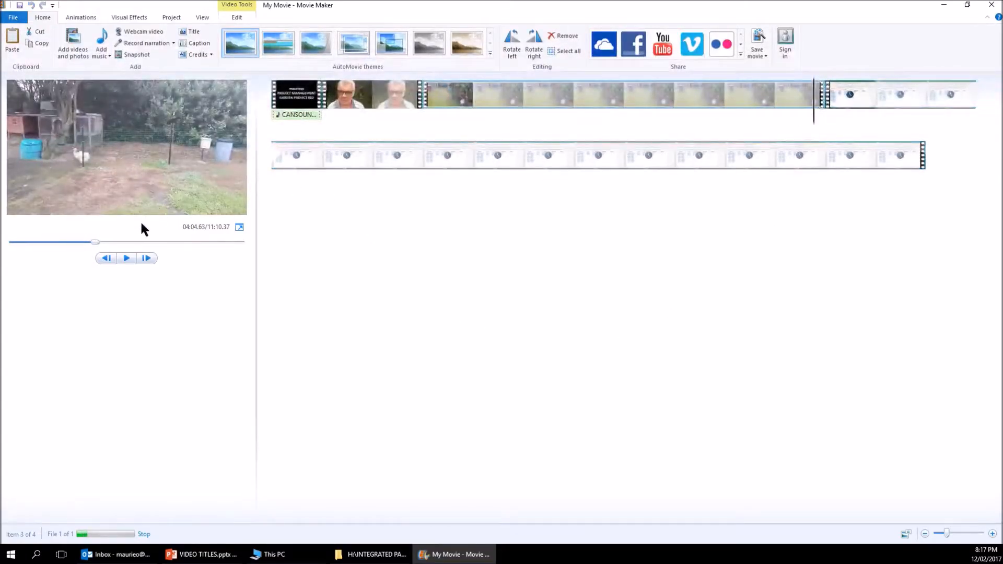
{"action": "left_click", "coordinate": [128, 258]}
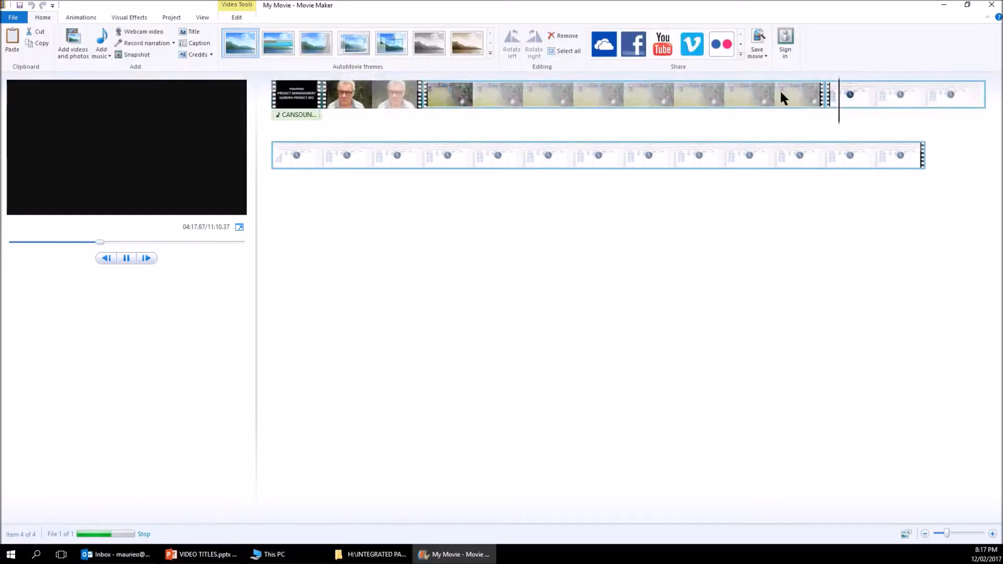
{"action": "left_click_drag", "start_coordinate": [844, 120], "coordinate": [814, 124]}
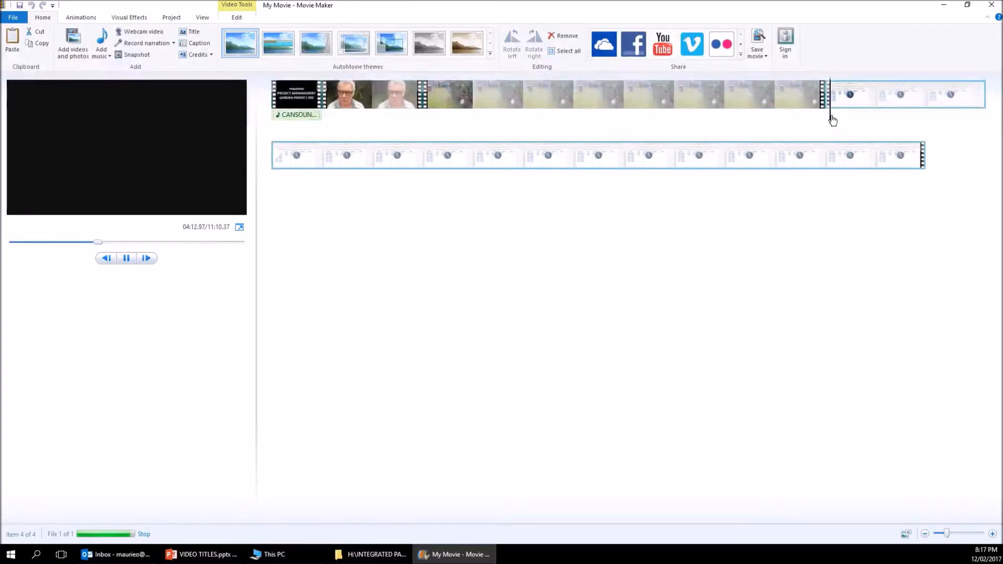
{"action": "left_click_drag", "start_coordinate": [831, 119], "coordinate": [812, 123]}
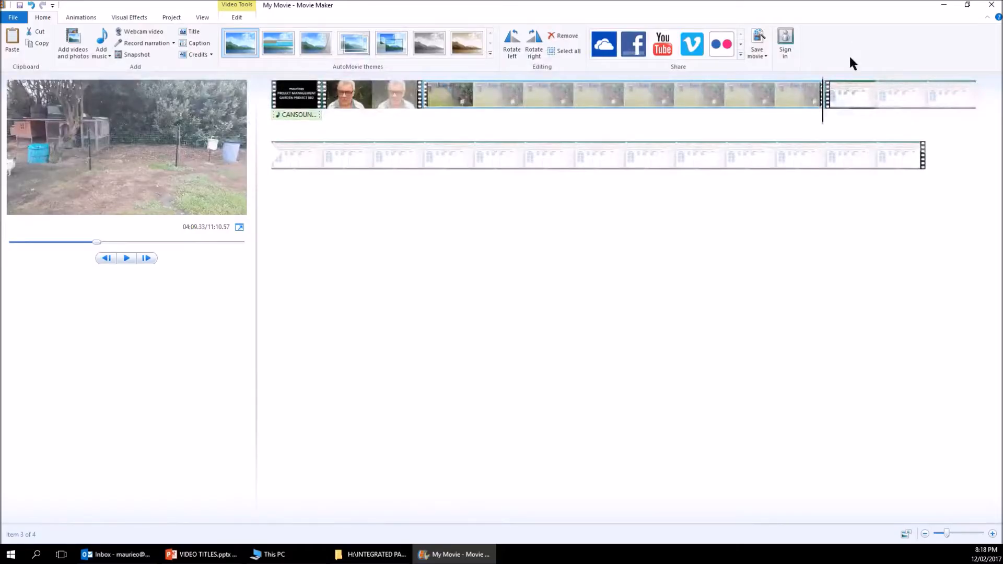
{"action": "mouse_move", "coordinate": [824, 124]}
{"action": "left_mouse_down"}
{"action": "mouse_move", "coordinate": [806, 126]}
{"action": "mouse_move", "coordinate": [857, 130]}
{"action": "mouse_move", "coordinate": [785, 127]}
{"action": "mouse_move", "coordinate": [815, 123]}
{"action": "left_mouse_up"}
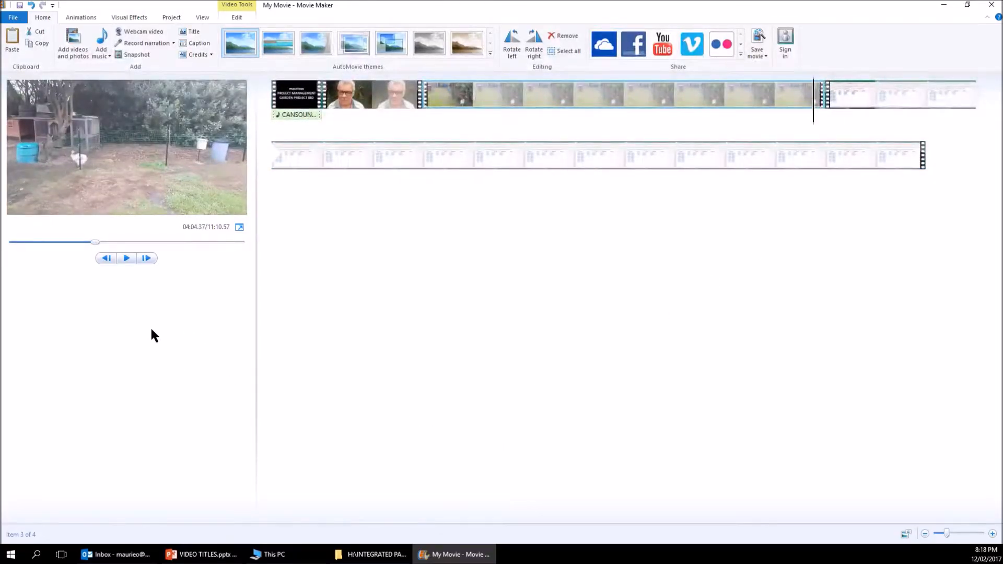
{"action": "left_click", "coordinate": [126, 257]}
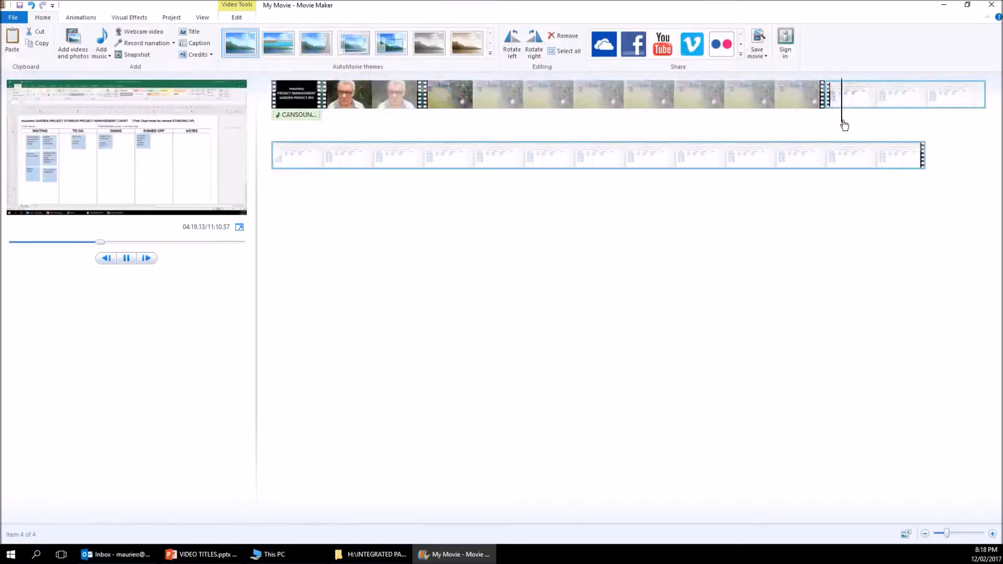
{"action": "left_click", "coordinate": [126, 258]}
{"action": "left_click_drag", "start_coordinate": [845, 121], "coordinate": [821, 126]}
{"action": "left_click", "coordinate": [819, 127]}
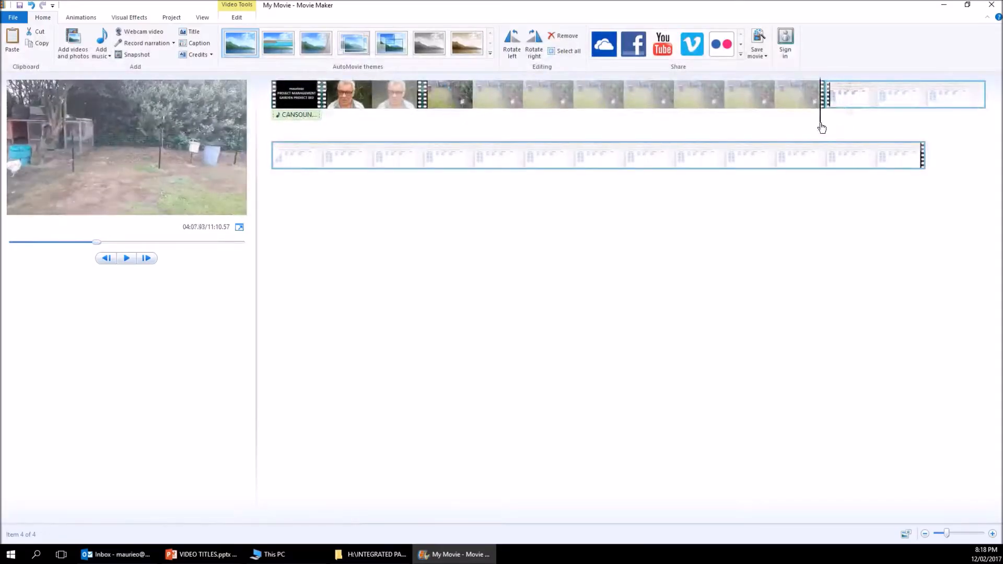
{"action": "left_click", "coordinate": [814, 127]}
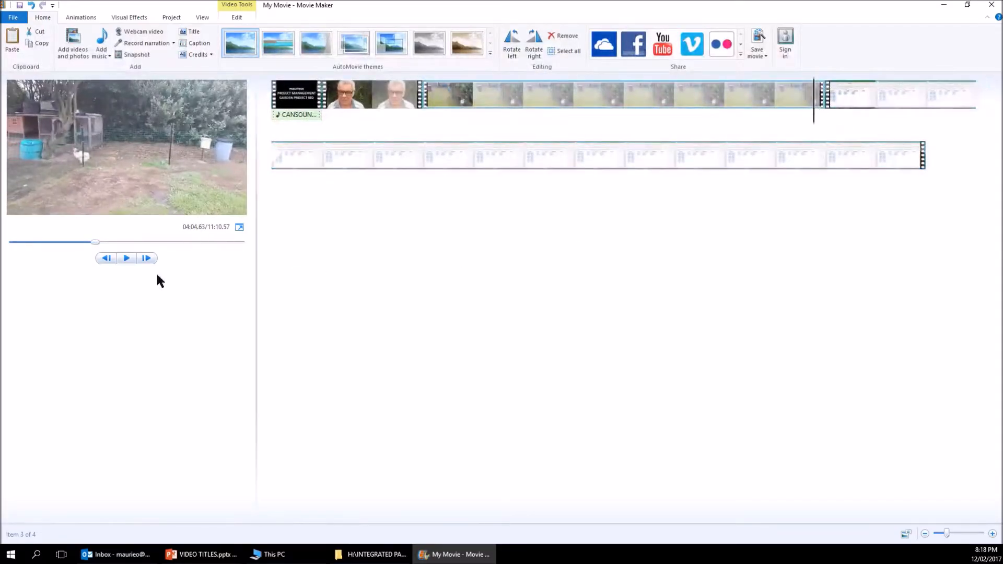
{"action": "left_click", "coordinate": [125, 258]}
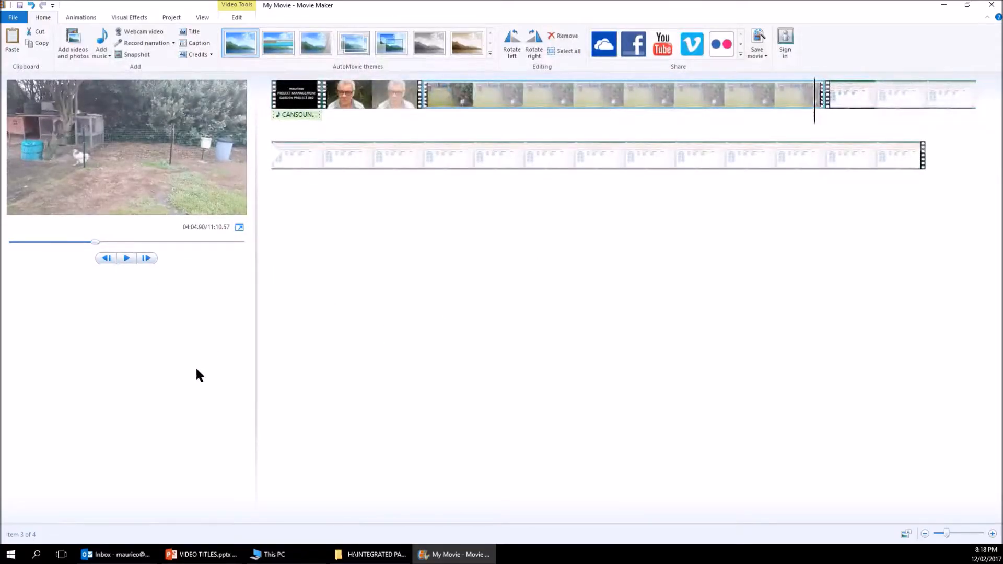
{"action": "left_click", "coordinate": [126, 258]}
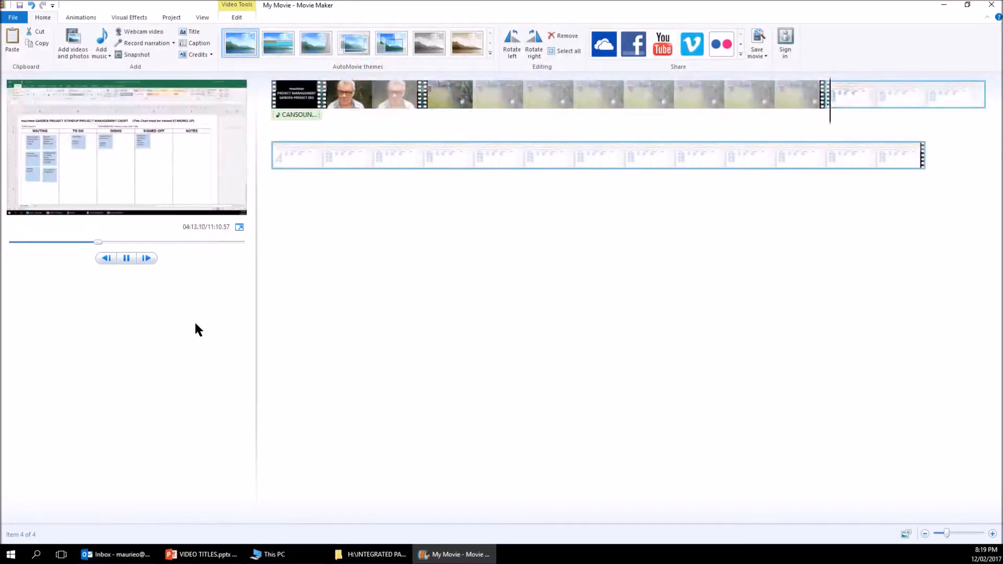
{"action": "left_click", "coordinate": [126, 259]}
Open the fourth clip for trimming, set its start point to 2 s and play from it
{"action": "left_click", "coordinate": [871, 92]}
{"action": "double_click", "coordinate": [748, 150]}
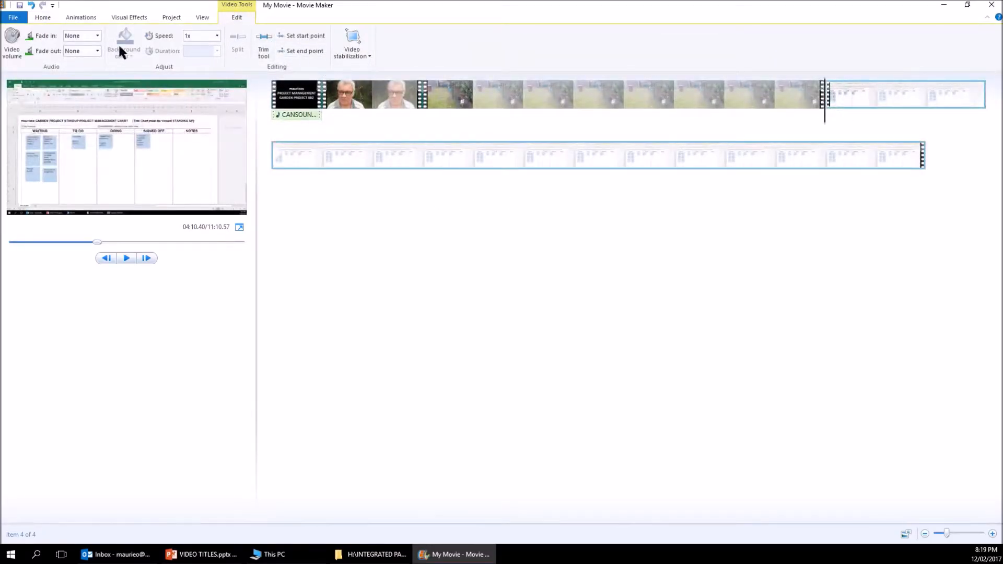
{"action": "left_click", "coordinate": [264, 45]}
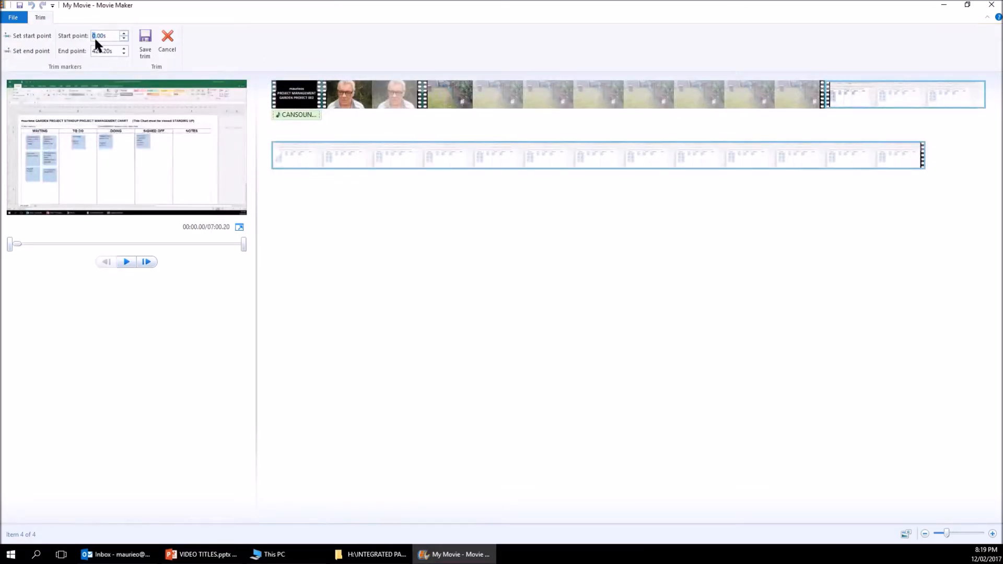
{"action": "type", "text": "2"}
{"action": "key", "text": "Return"}
{"action": "left_click", "coordinate": [127, 262]}
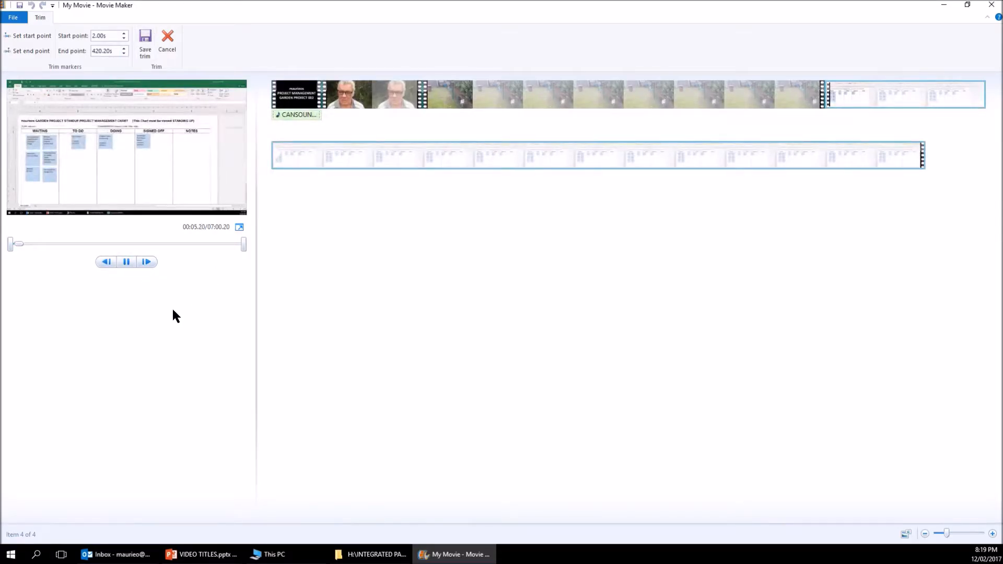
{"action": "left_click", "coordinate": [125, 264]}
Play the closing part of the fourth clip and set its trim end point to 418 s
{"action": "left_click_drag", "start_coordinate": [20, 244], "coordinate": [222, 257]}
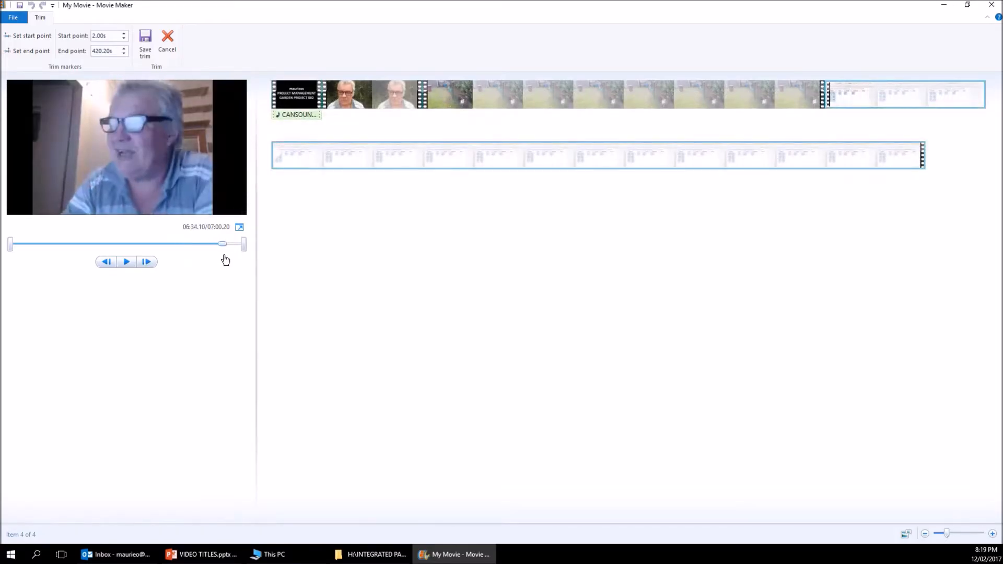
{"action": "left_click", "coordinate": [127, 261]}
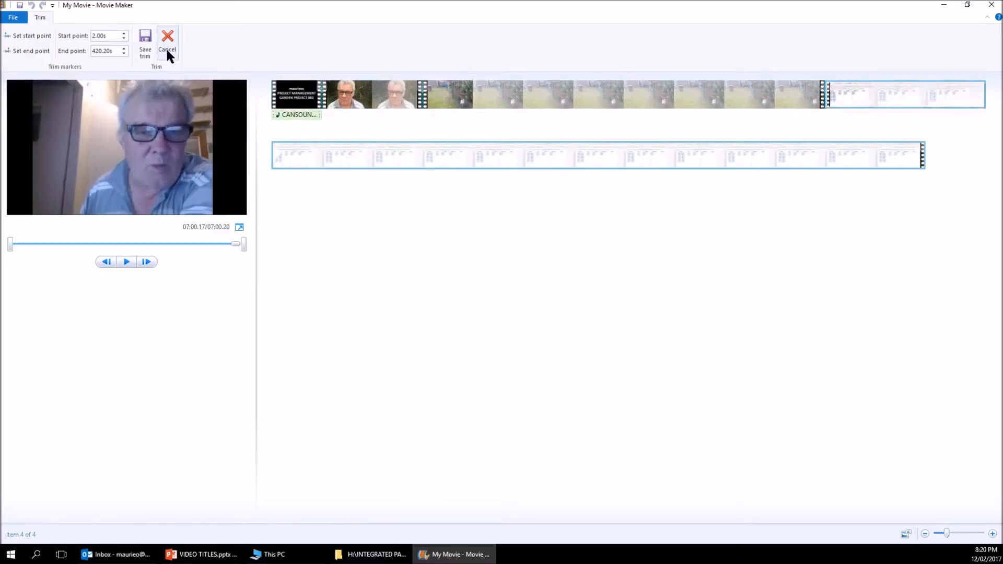
{"action": "left_click", "coordinate": [114, 51]}
{"action": "key", "text": "BackSpace"}
{"action": "key", "text": "BackSpace"}
{"action": "type", "text": "18"}
{"action": "key", "text": "Return"}
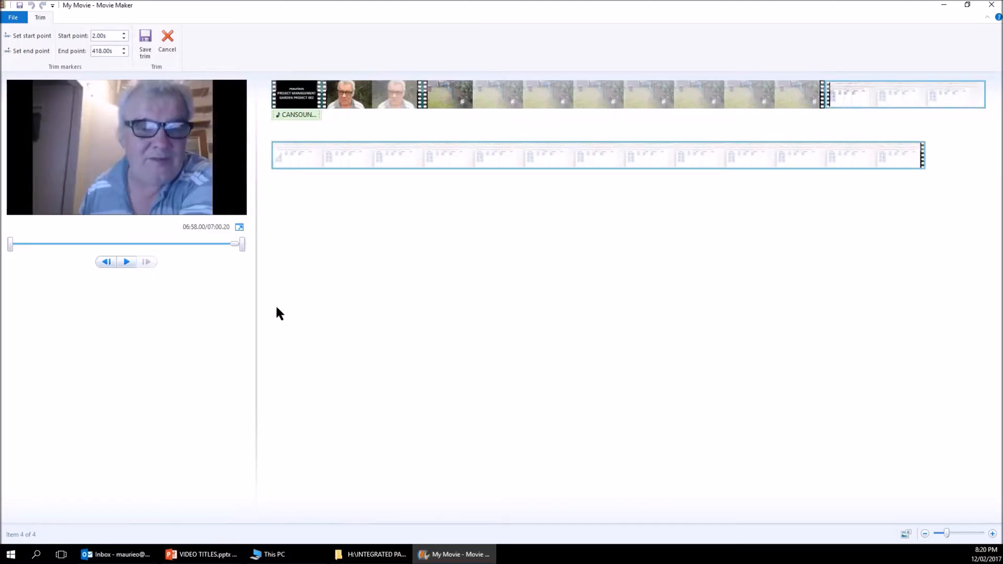
Replay the fourth clip's ending up to the new end point and save the trim
{"action": "left_click_drag", "start_coordinate": [234, 246], "coordinate": [220, 245]}
{"action": "left_click", "coordinate": [125, 262]}
{"action": "left_click", "coordinate": [144, 36]}
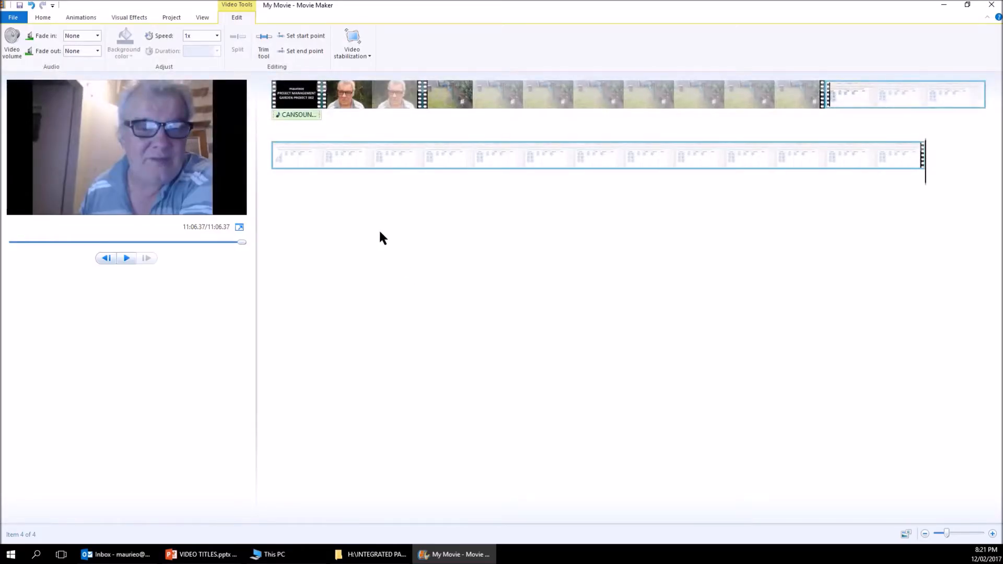
Start saving the movie with the YouTube setting and reposition the save dialog
{"action": "left_click", "coordinate": [16, 17]}
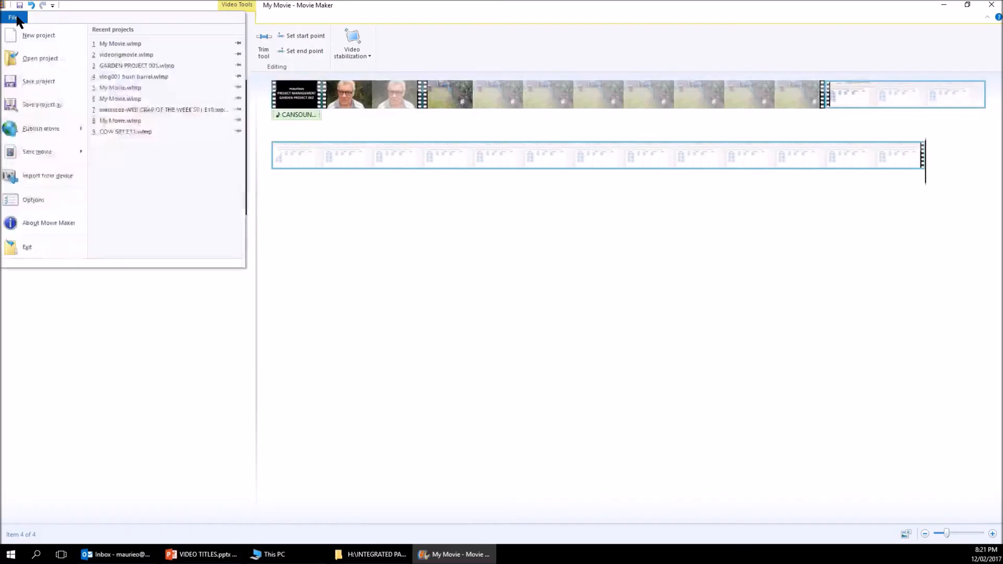
{"action": "left_click", "coordinate": [363, 241]}
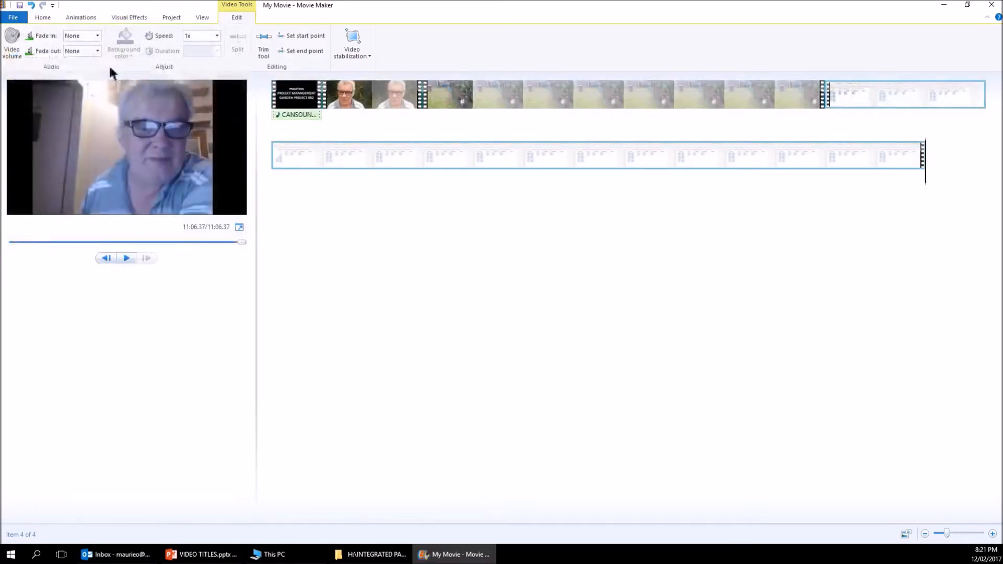
{"action": "left_click", "coordinate": [45, 17]}
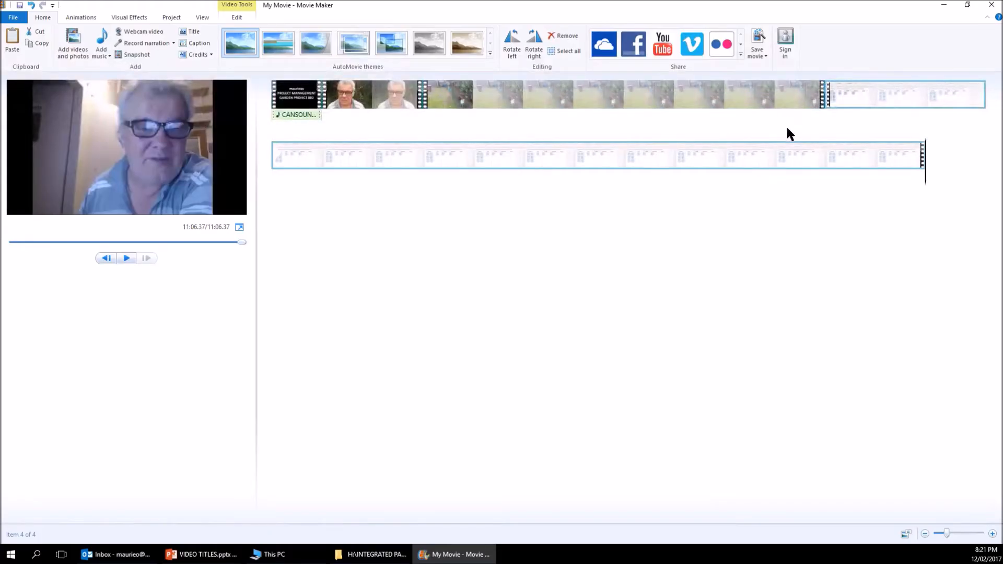
{"action": "left_click", "coordinate": [765, 54]}
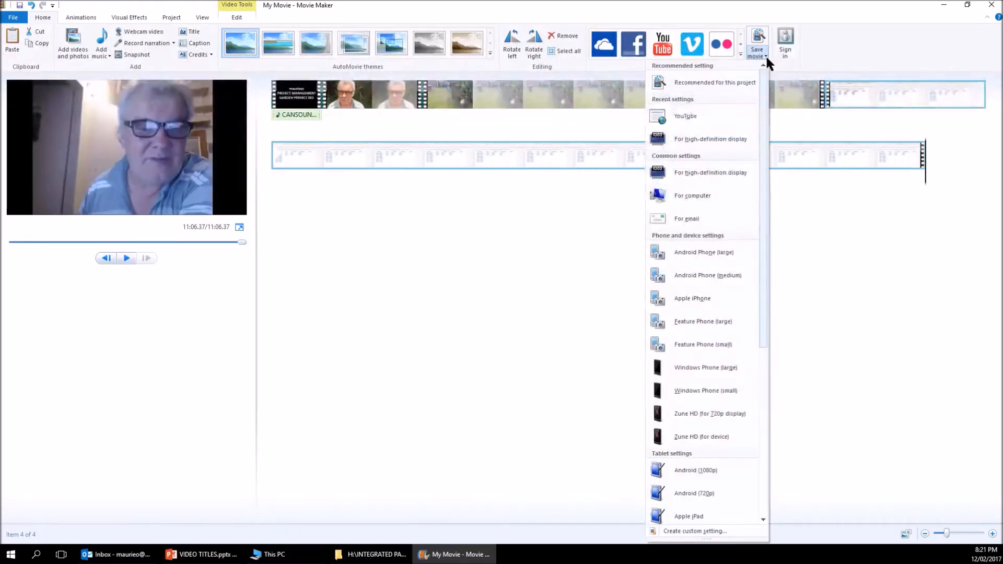
{"action": "left_click", "coordinate": [686, 116]}
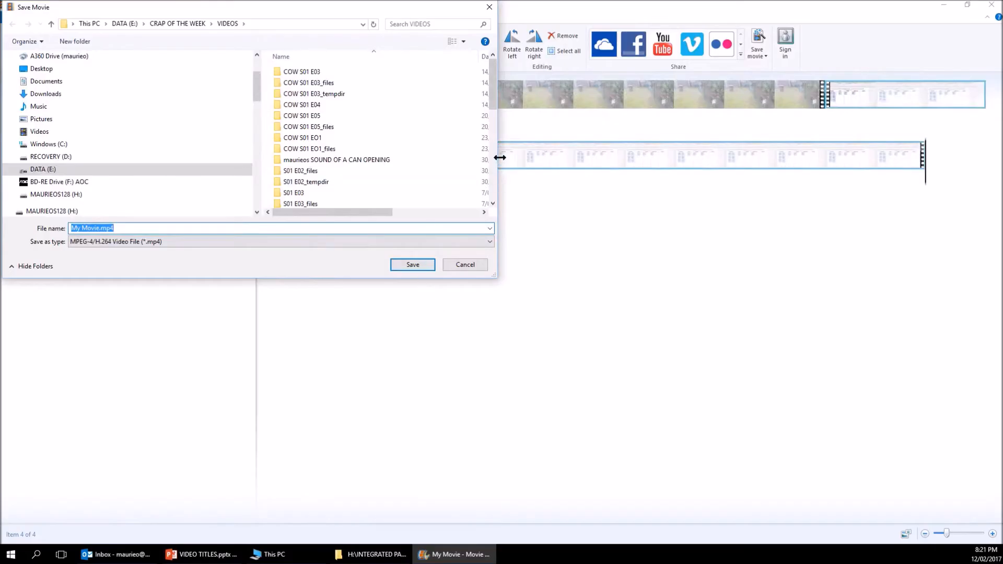
{"action": "left_click_drag", "start_coordinate": [493, 89], "coordinate": [475, 53]}
{"action": "left_click_drag", "start_coordinate": [336, 5], "coordinate": [607, 172]}
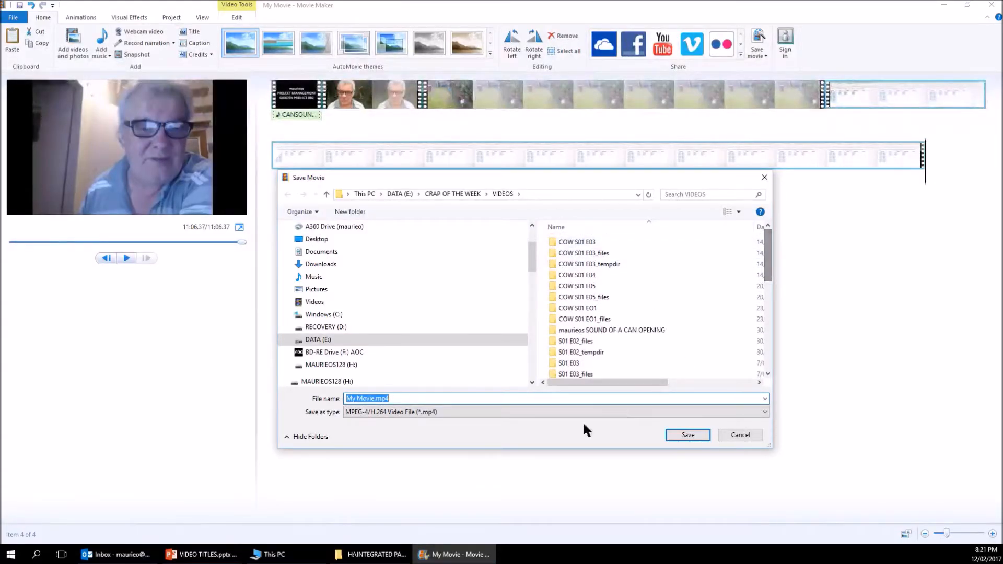
Set the movie's save location to the VIDEOS > PROJECT MANAGEMENT > GARDEN 002 folder on DATA (E:)
{"action": "left_click", "coordinate": [318, 340]}
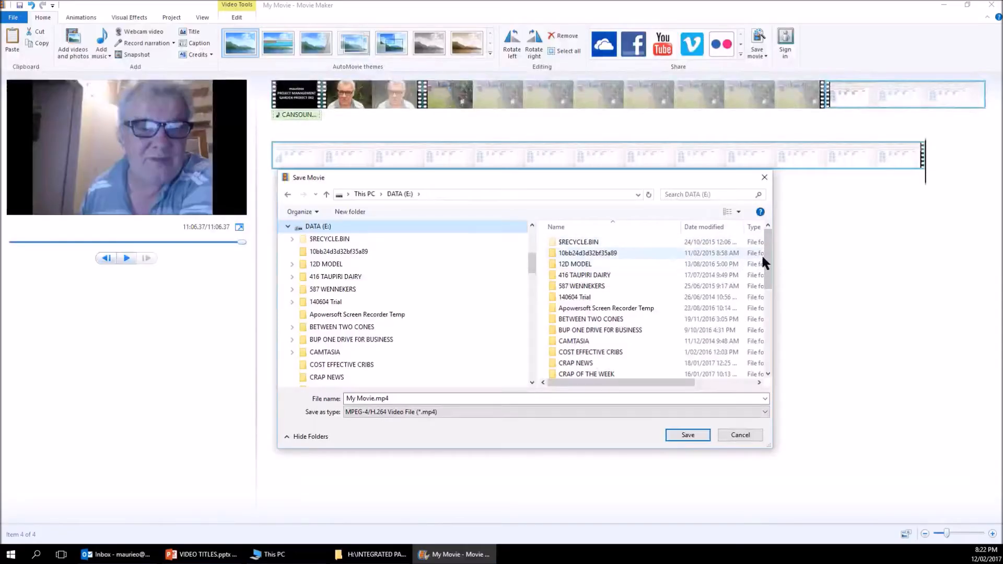
{"action": "left_click_drag", "start_coordinate": [765, 242], "coordinate": [773, 345]}
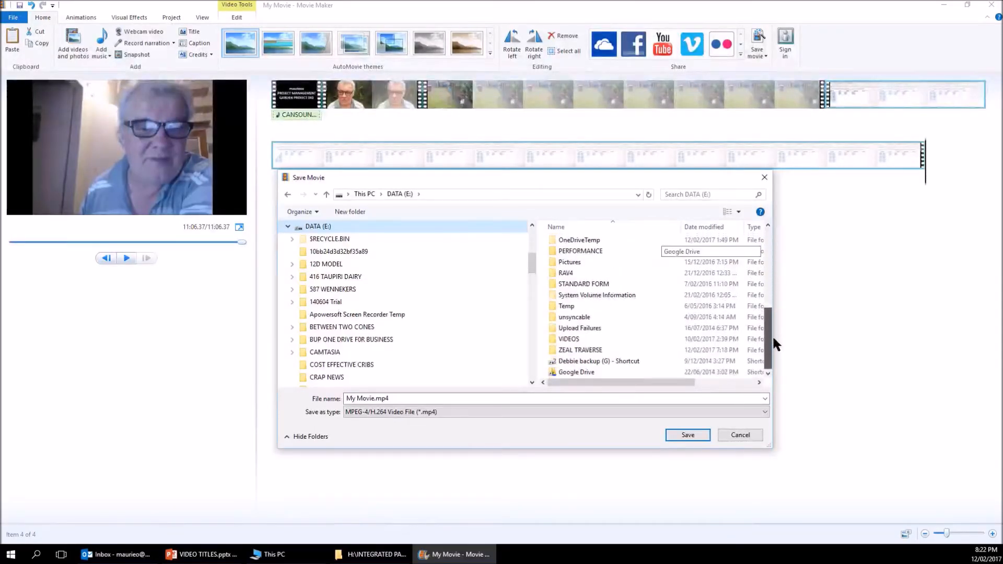
{"action": "double_click", "coordinate": [567, 341]}
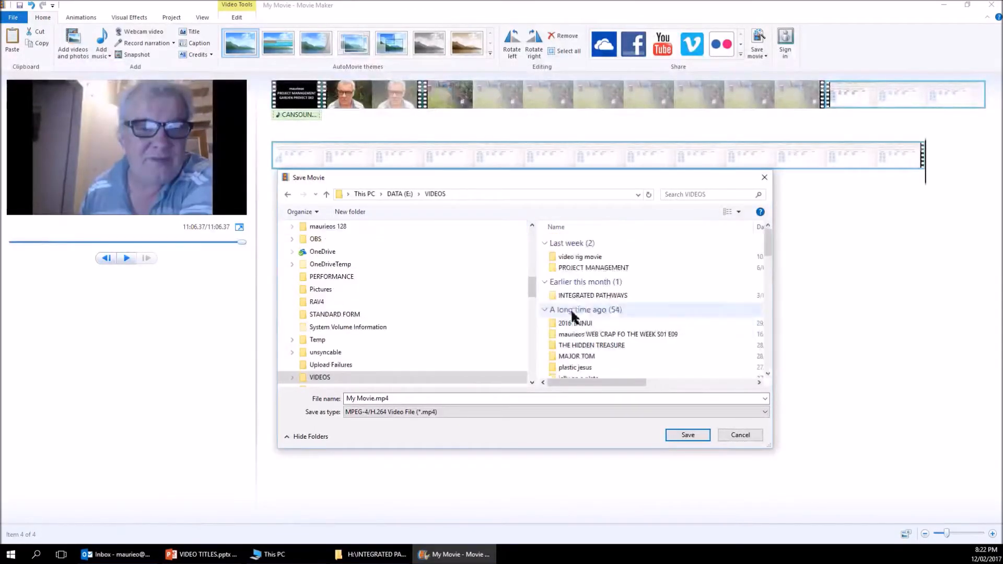
{"action": "double_click", "coordinate": [567, 262]}
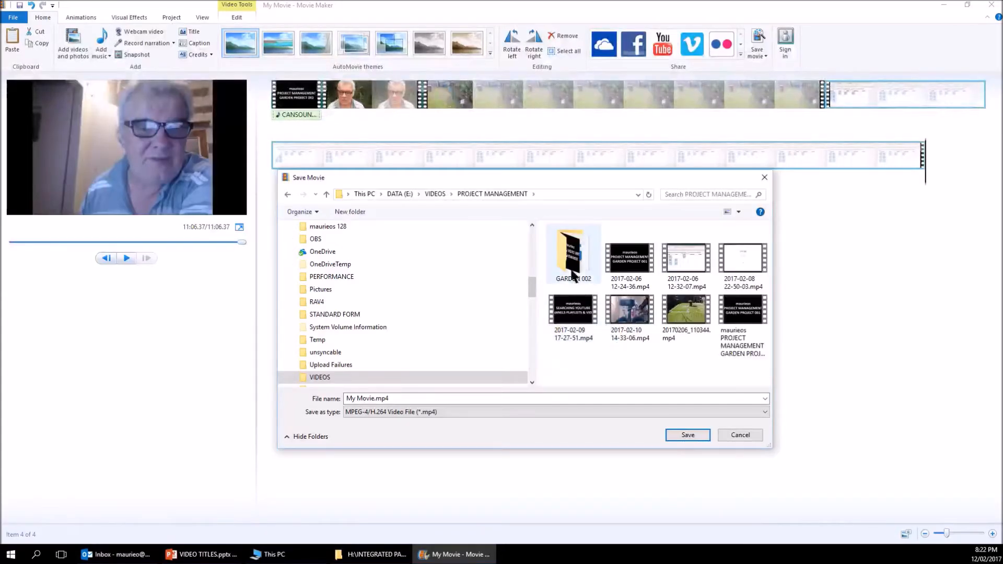
{"action": "double_click", "coordinate": [571, 262]}
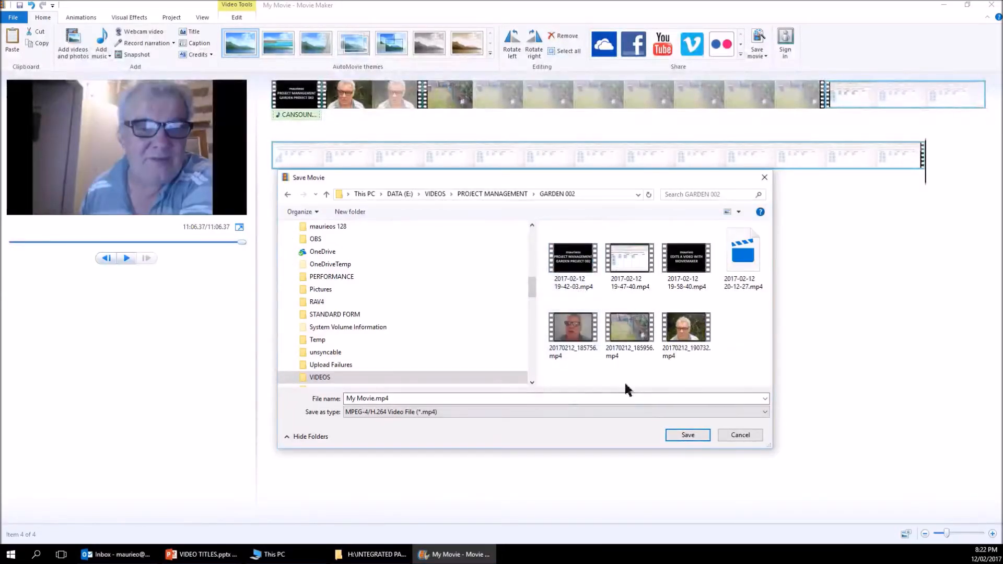
Name the movie file "maurieos PROJECT MANAGEMENT GARDEN PROJECT 002", save it as MPEG-4 and dismiss the completion message
{"action": "left_click", "coordinate": [481, 399]}
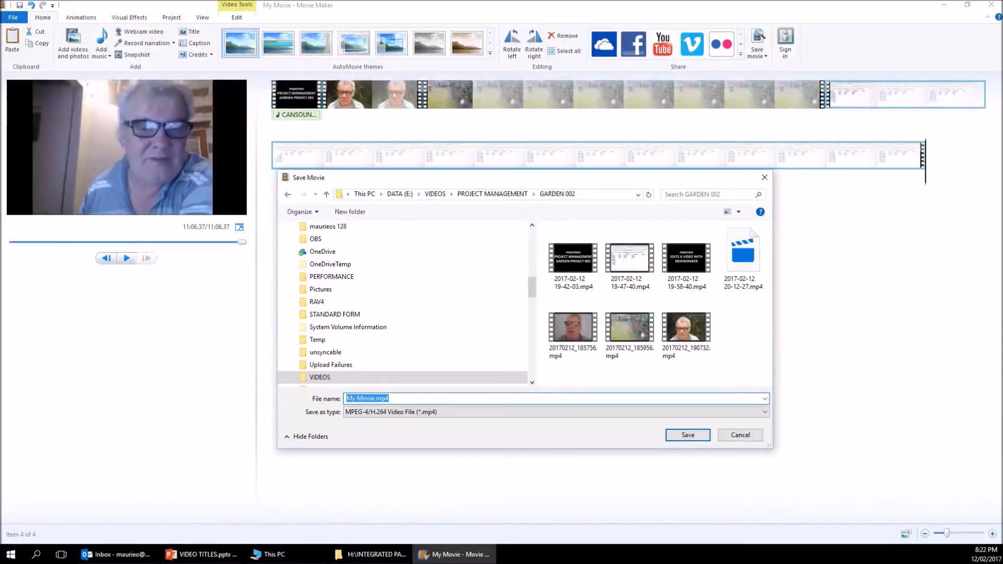
{"action": "type", "text": "maurieos PROJECT M"}
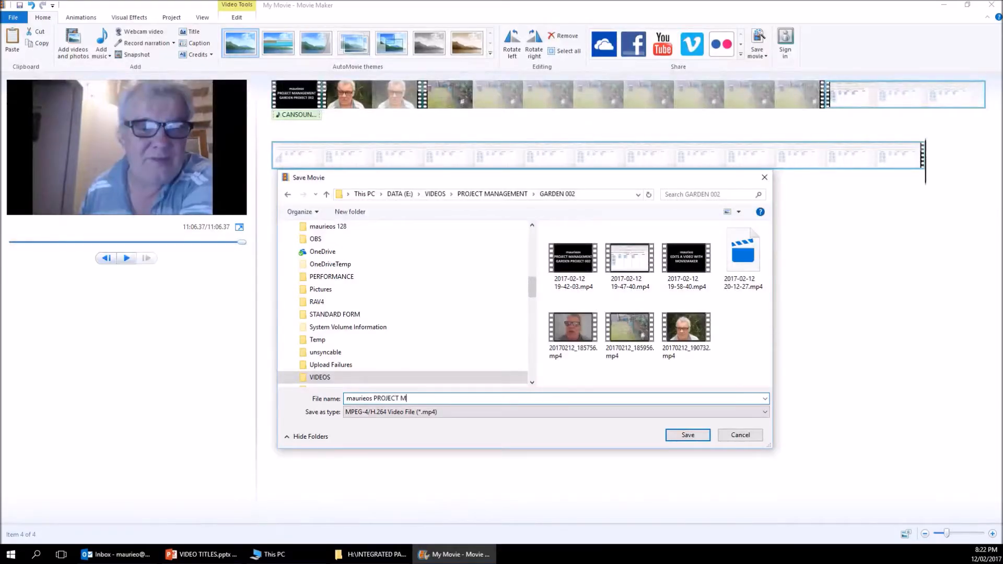
{"action": "type", "text": "ANGEMENT GARDEN PROJECT 002"}
{"action": "left_click", "coordinate": [416, 398]}
{"action": "type", "text": "A"}
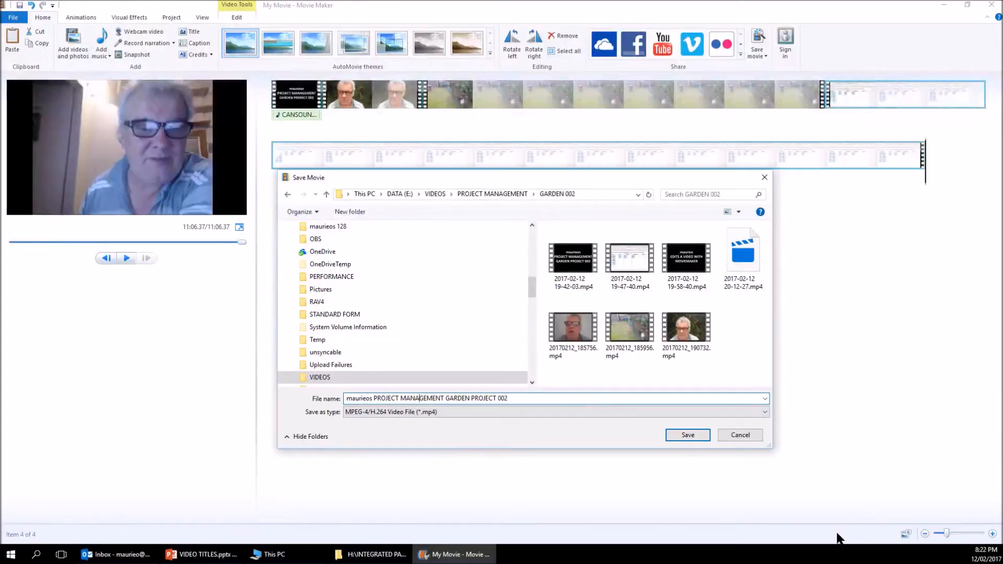
{"action": "left_click", "coordinate": [686, 435]}
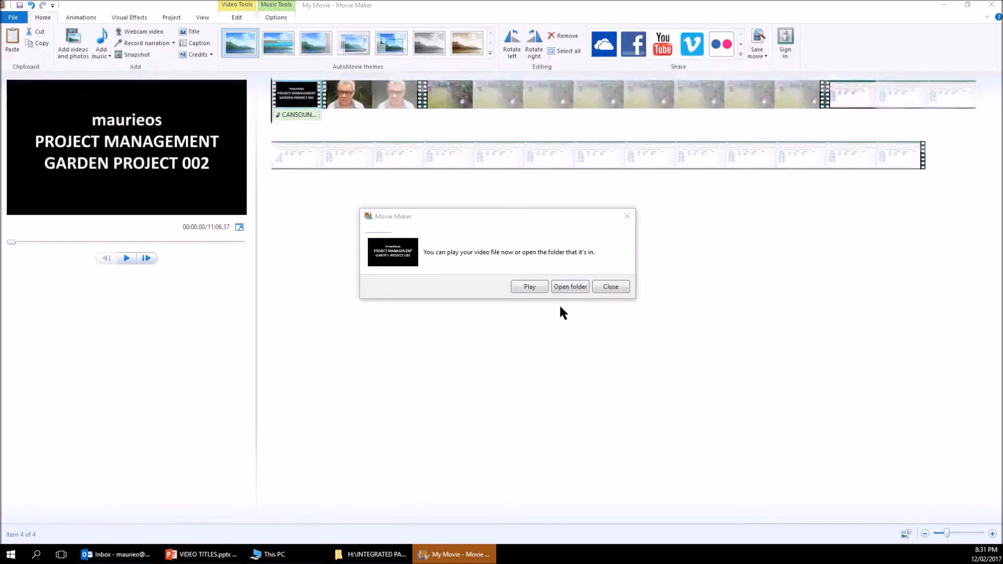
{"action": "left_click", "coordinate": [609, 286]}
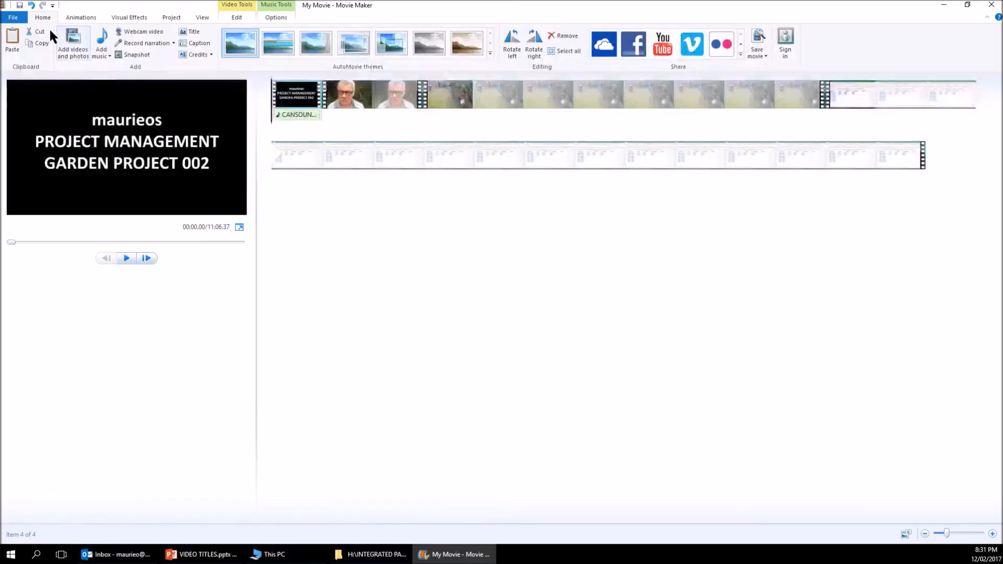
Start saving the Movie Maker project and browse to the DATA (E:) drive
{"action": "left_click", "coordinate": [13, 18]}
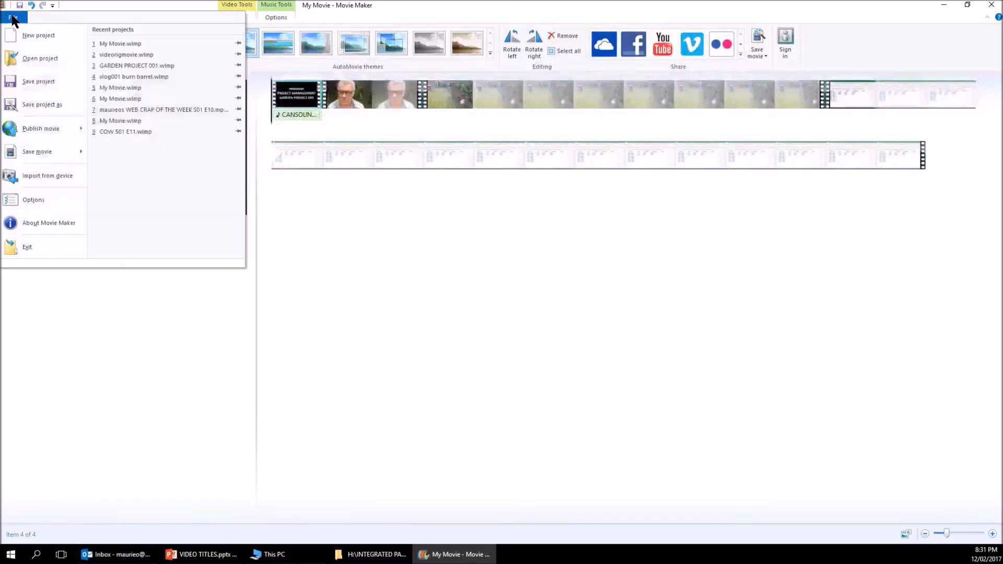
{"action": "left_click", "coordinate": [42, 82]}
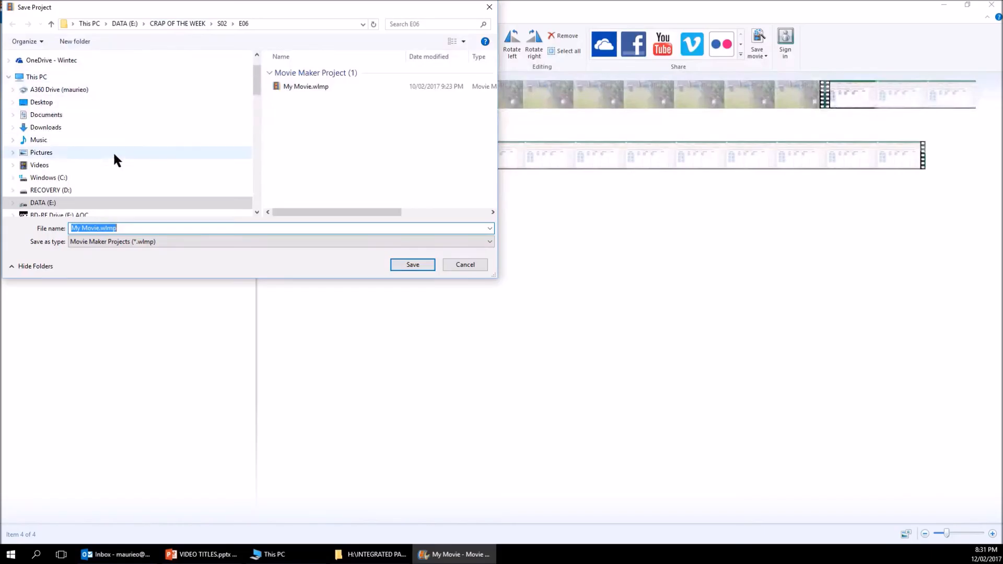
{"action": "left_click", "coordinate": [53, 202]}
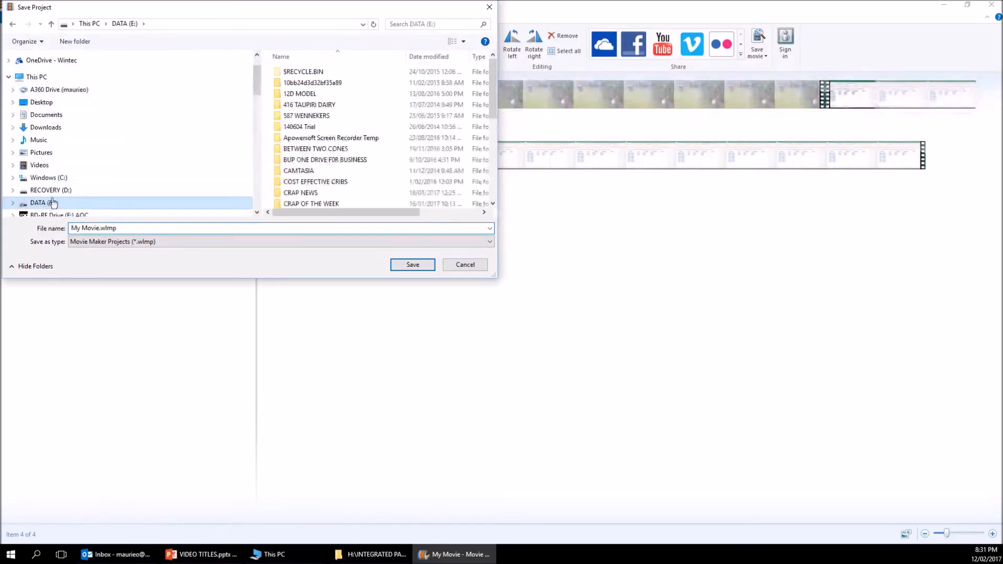
{"action": "left_click_drag", "start_coordinate": [493, 87], "coordinate": [493, 168]}
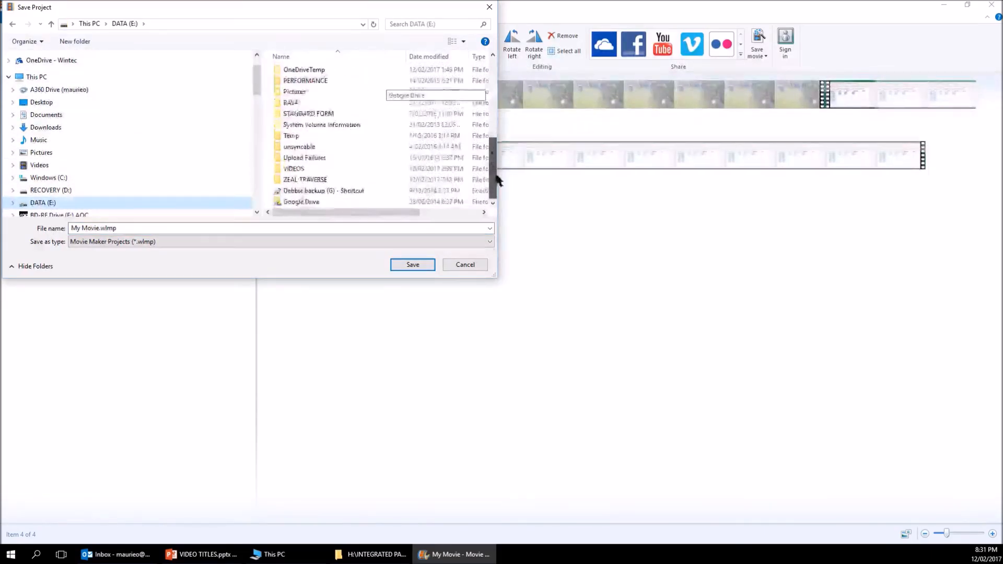
{"action": "left_click", "coordinate": [277, 178]}
{"action": "double_click", "coordinate": [282, 176]}
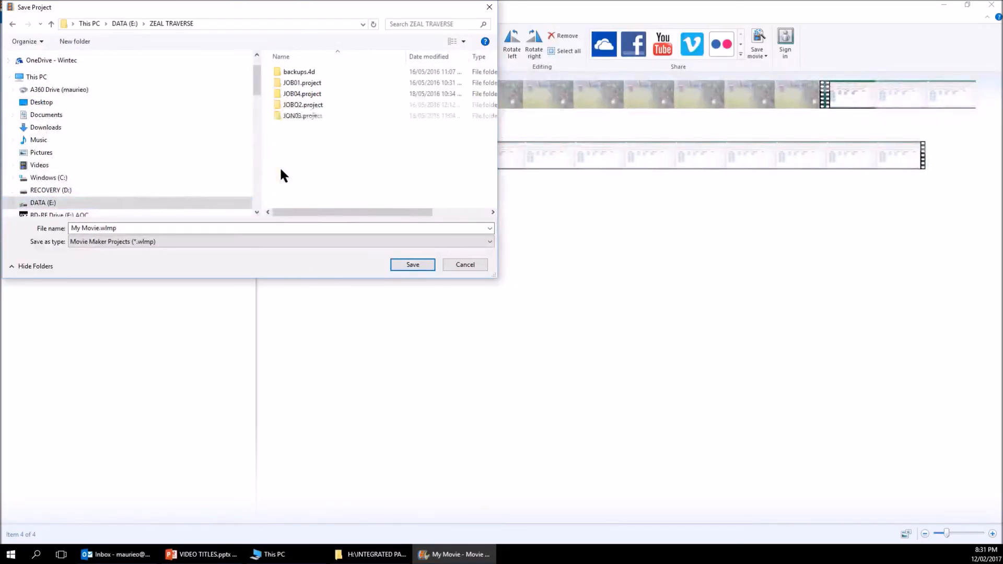
{"action": "left_click", "coordinate": [125, 24]}
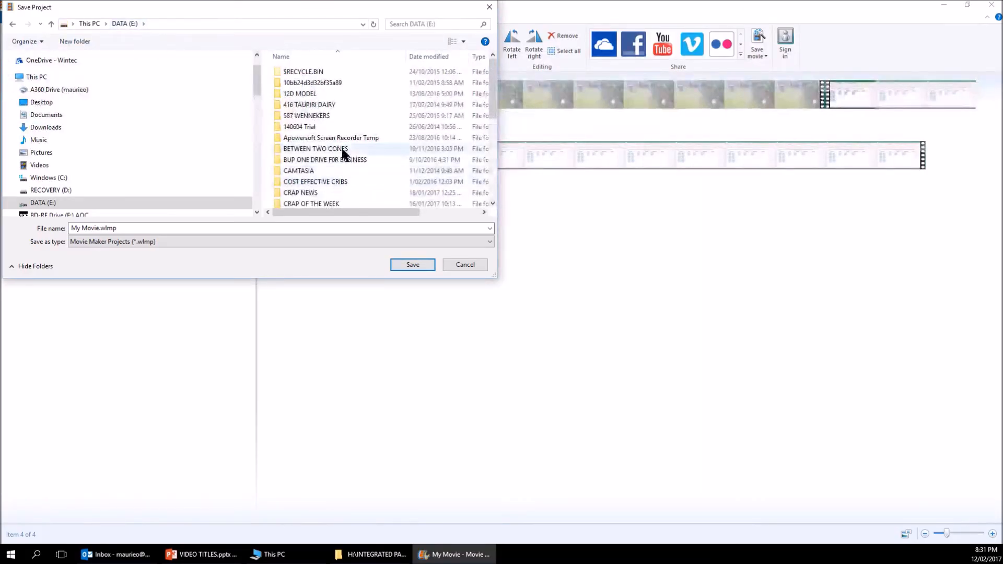
Choose the GARDEN 002 folder inside VIDEOS > PROJECT MANAGEMENT as the project's save location
{"action": "left_click_drag", "start_coordinate": [493, 79], "coordinate": [506, 142]}
{"action": "double_click", "coordinate": [287, 177]}
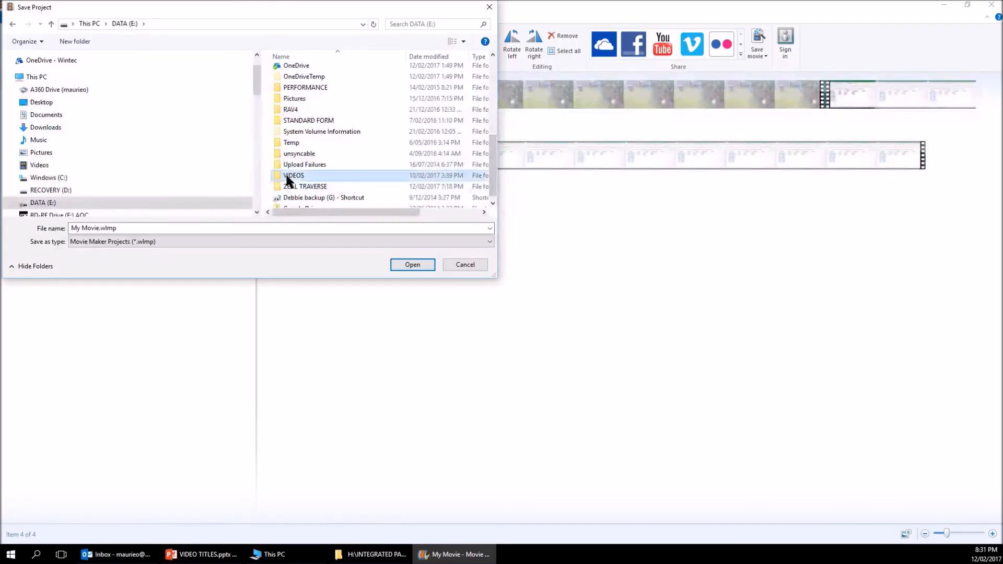
{"action": "left_click", "coordinate": [305, 99]}
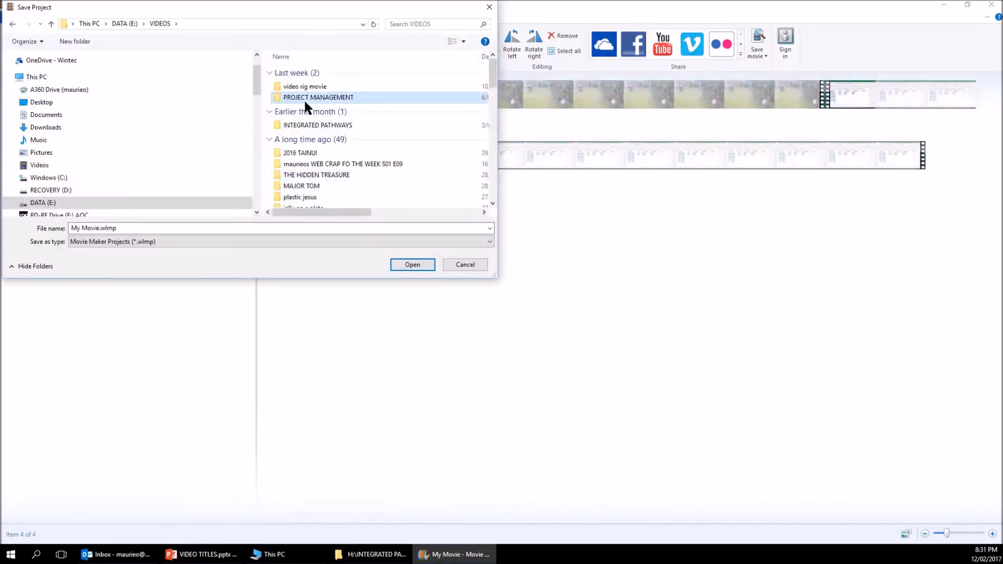
{"action": "double_click", "coordinate": [304, 98]}
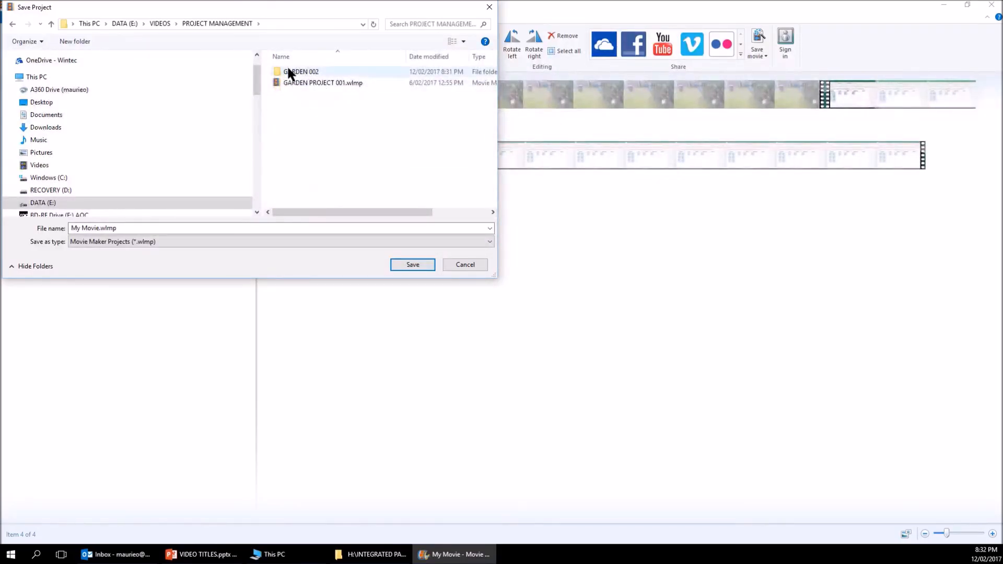
{"action": "double_click", "coordinate": [288, 70]}
Name the project file GARDEN02 and save it as a Movie Maker project
{"action": "left_click", "coordinate": [269, 229]}
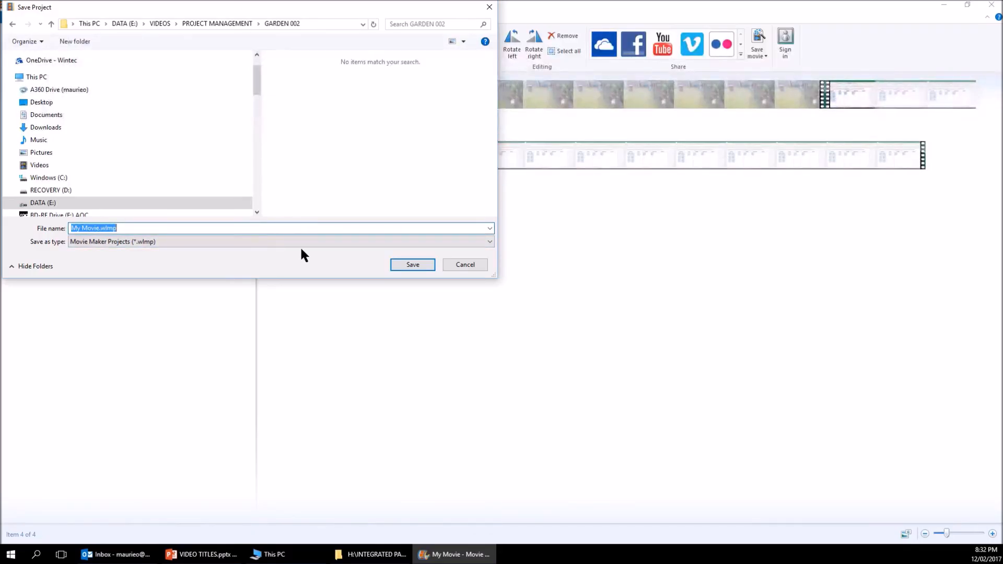
{"action": "type", "text": "GARDEN02"}
{"action": "left_click", "coordinate": [409, 265]}
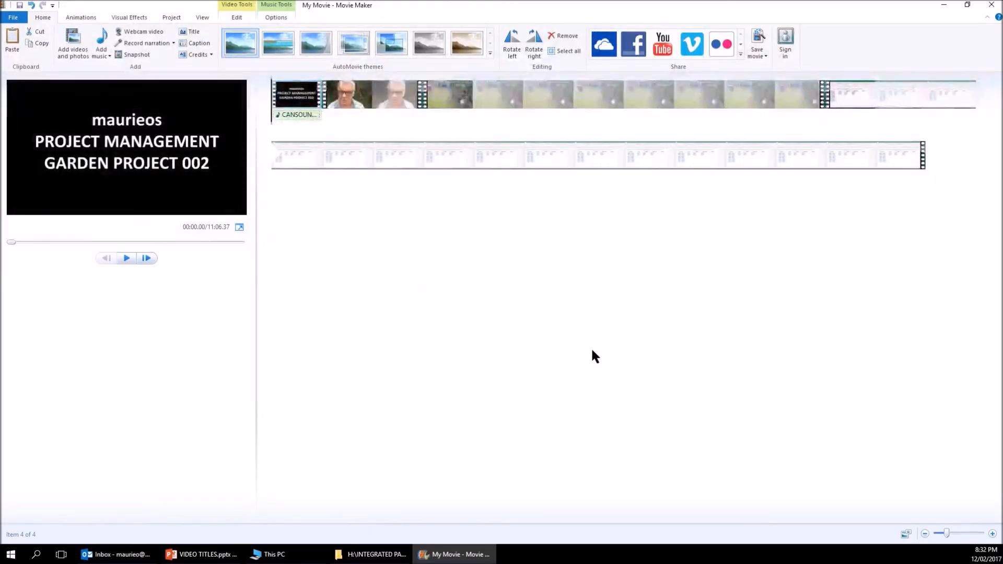